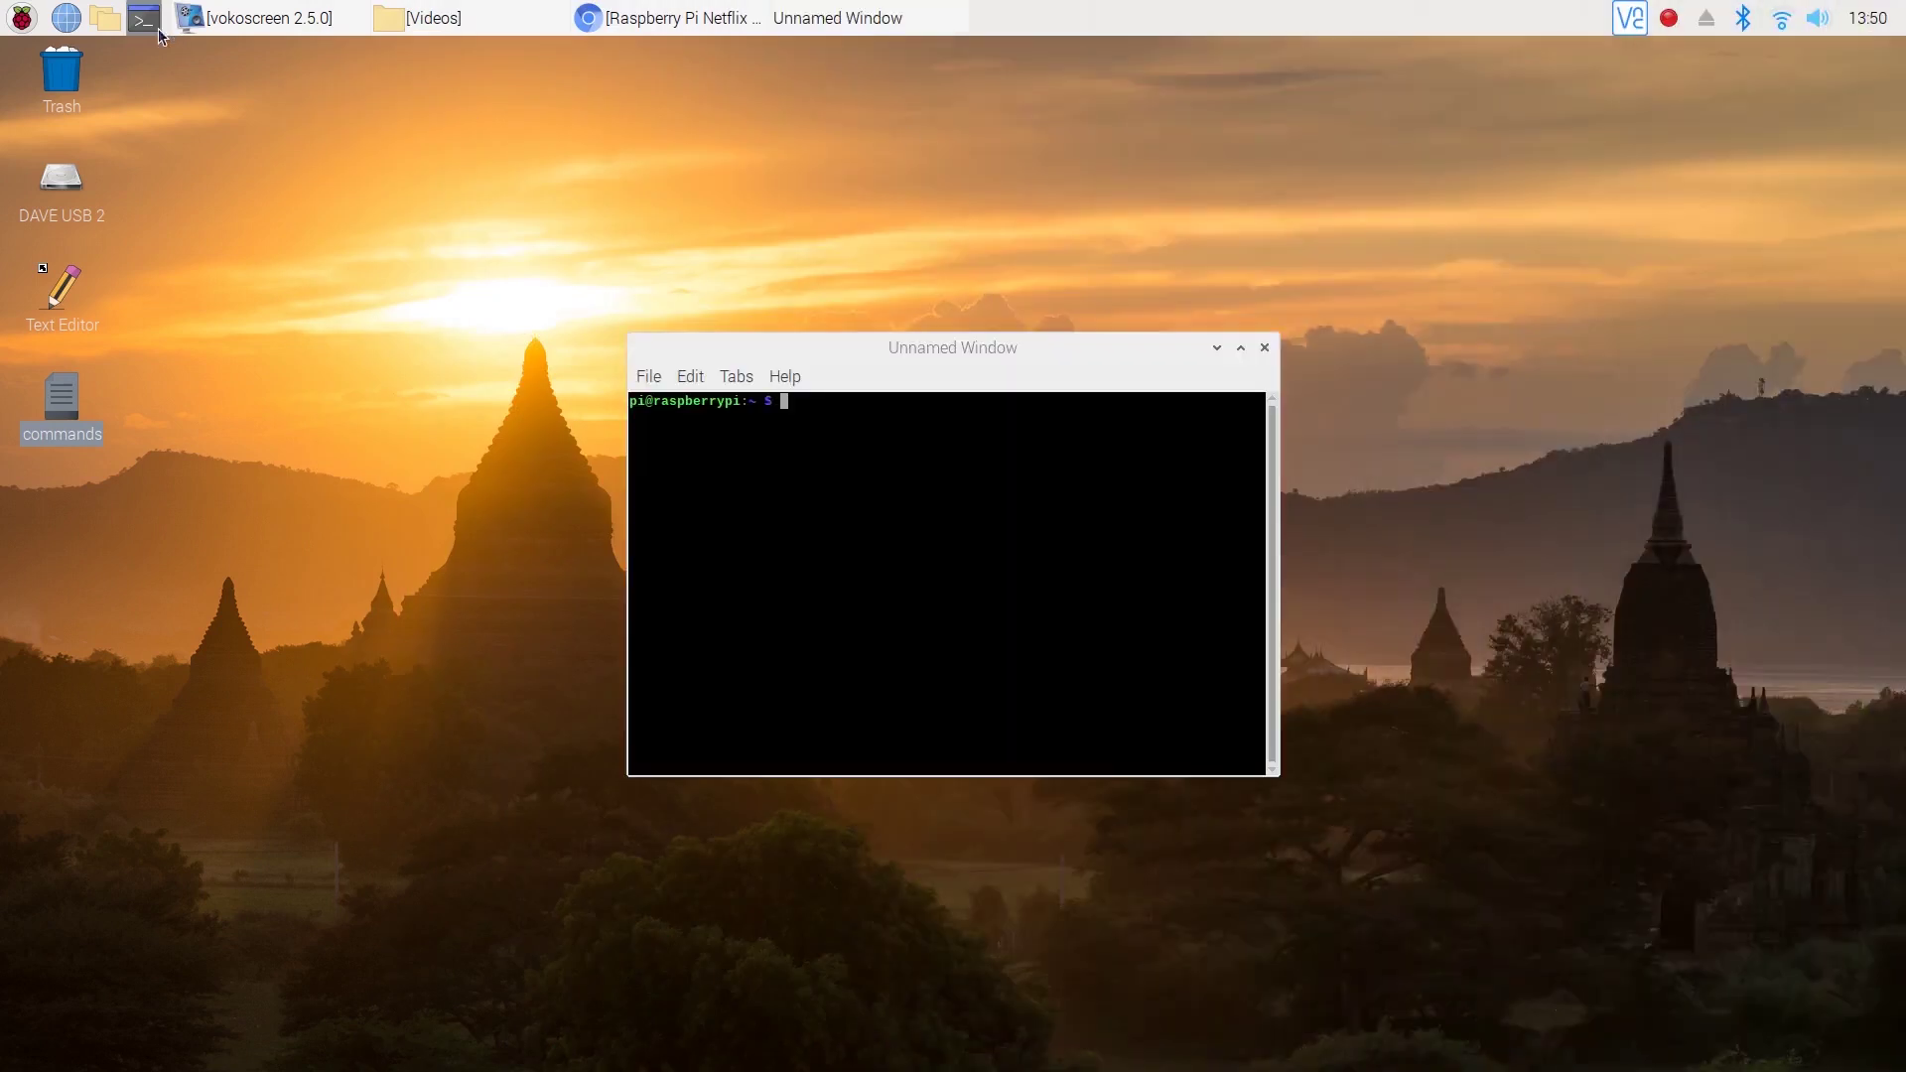
Run 'sudo apt update' then 'sudo apt upgrade', answering y to upgrade the 50 packages.
{"action": "type", "text": "sud"}
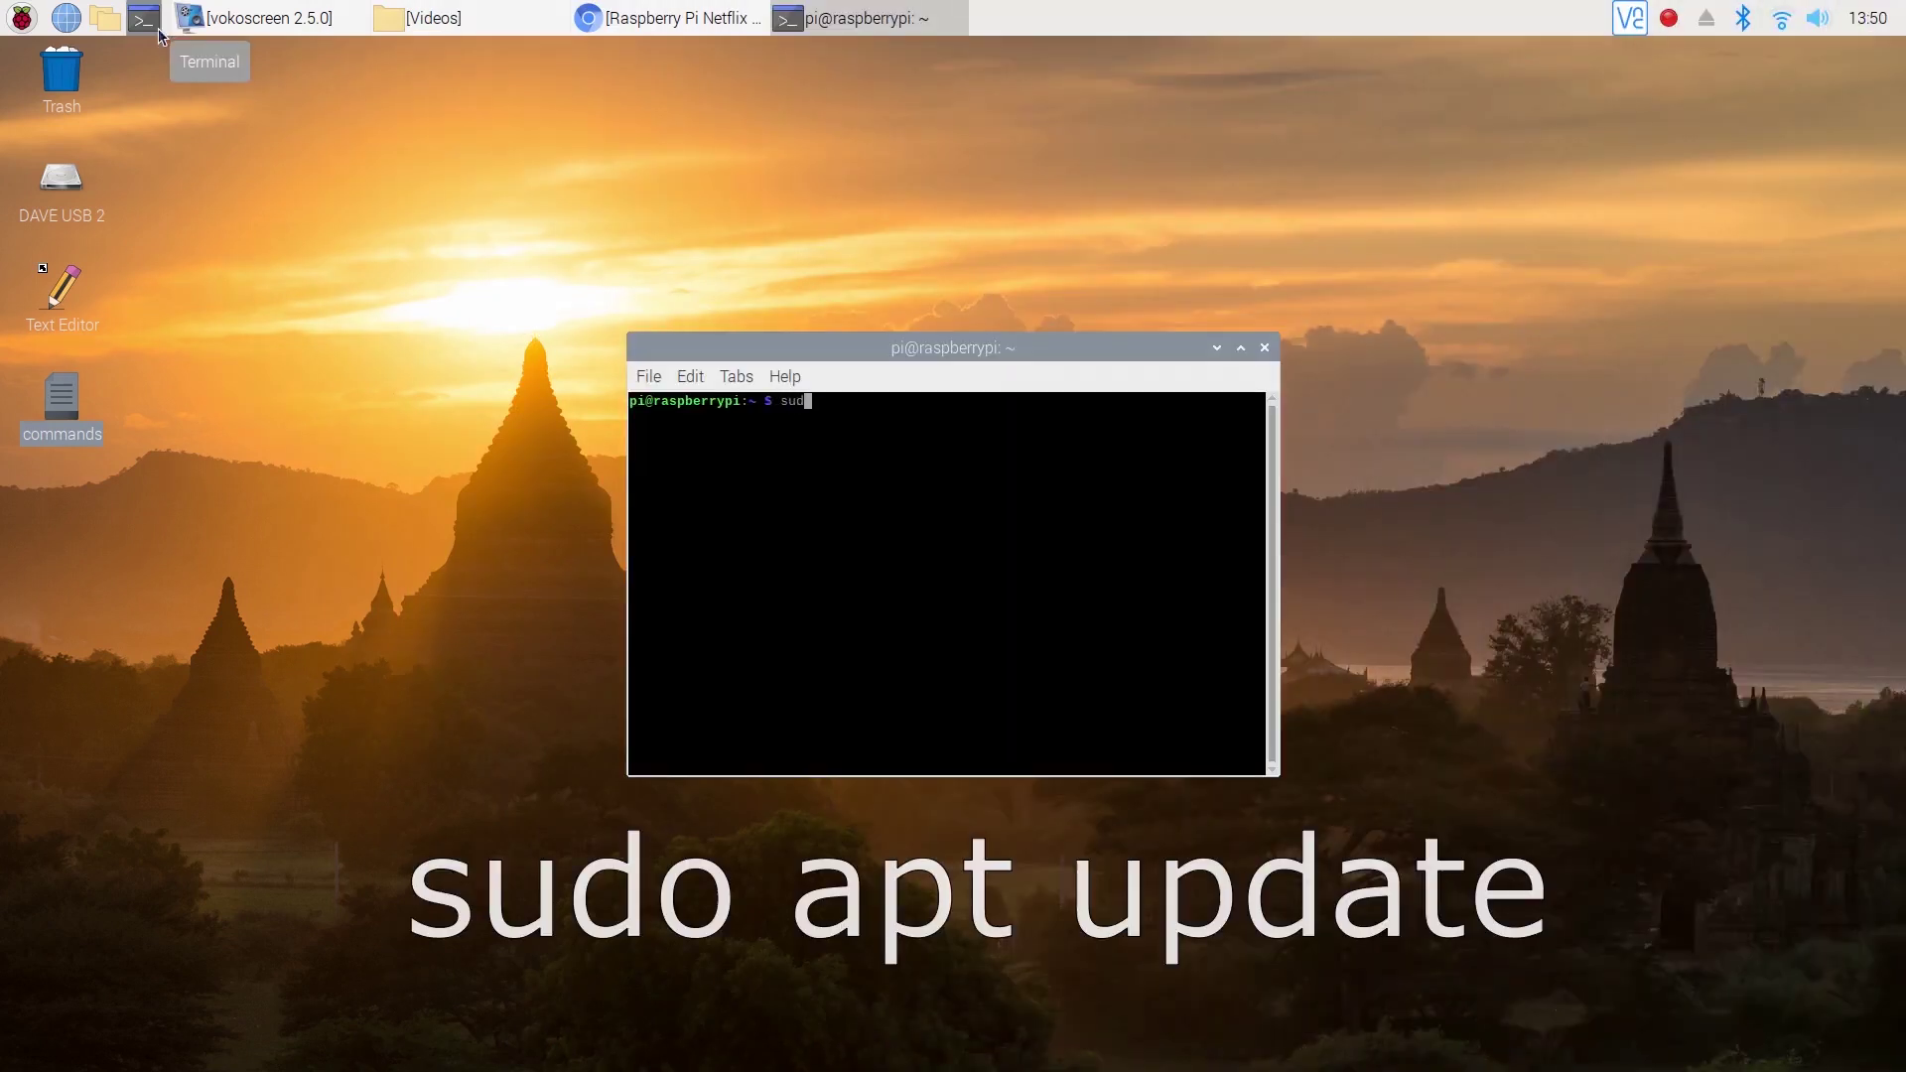
{"action": "type", "text": "o apt update"}
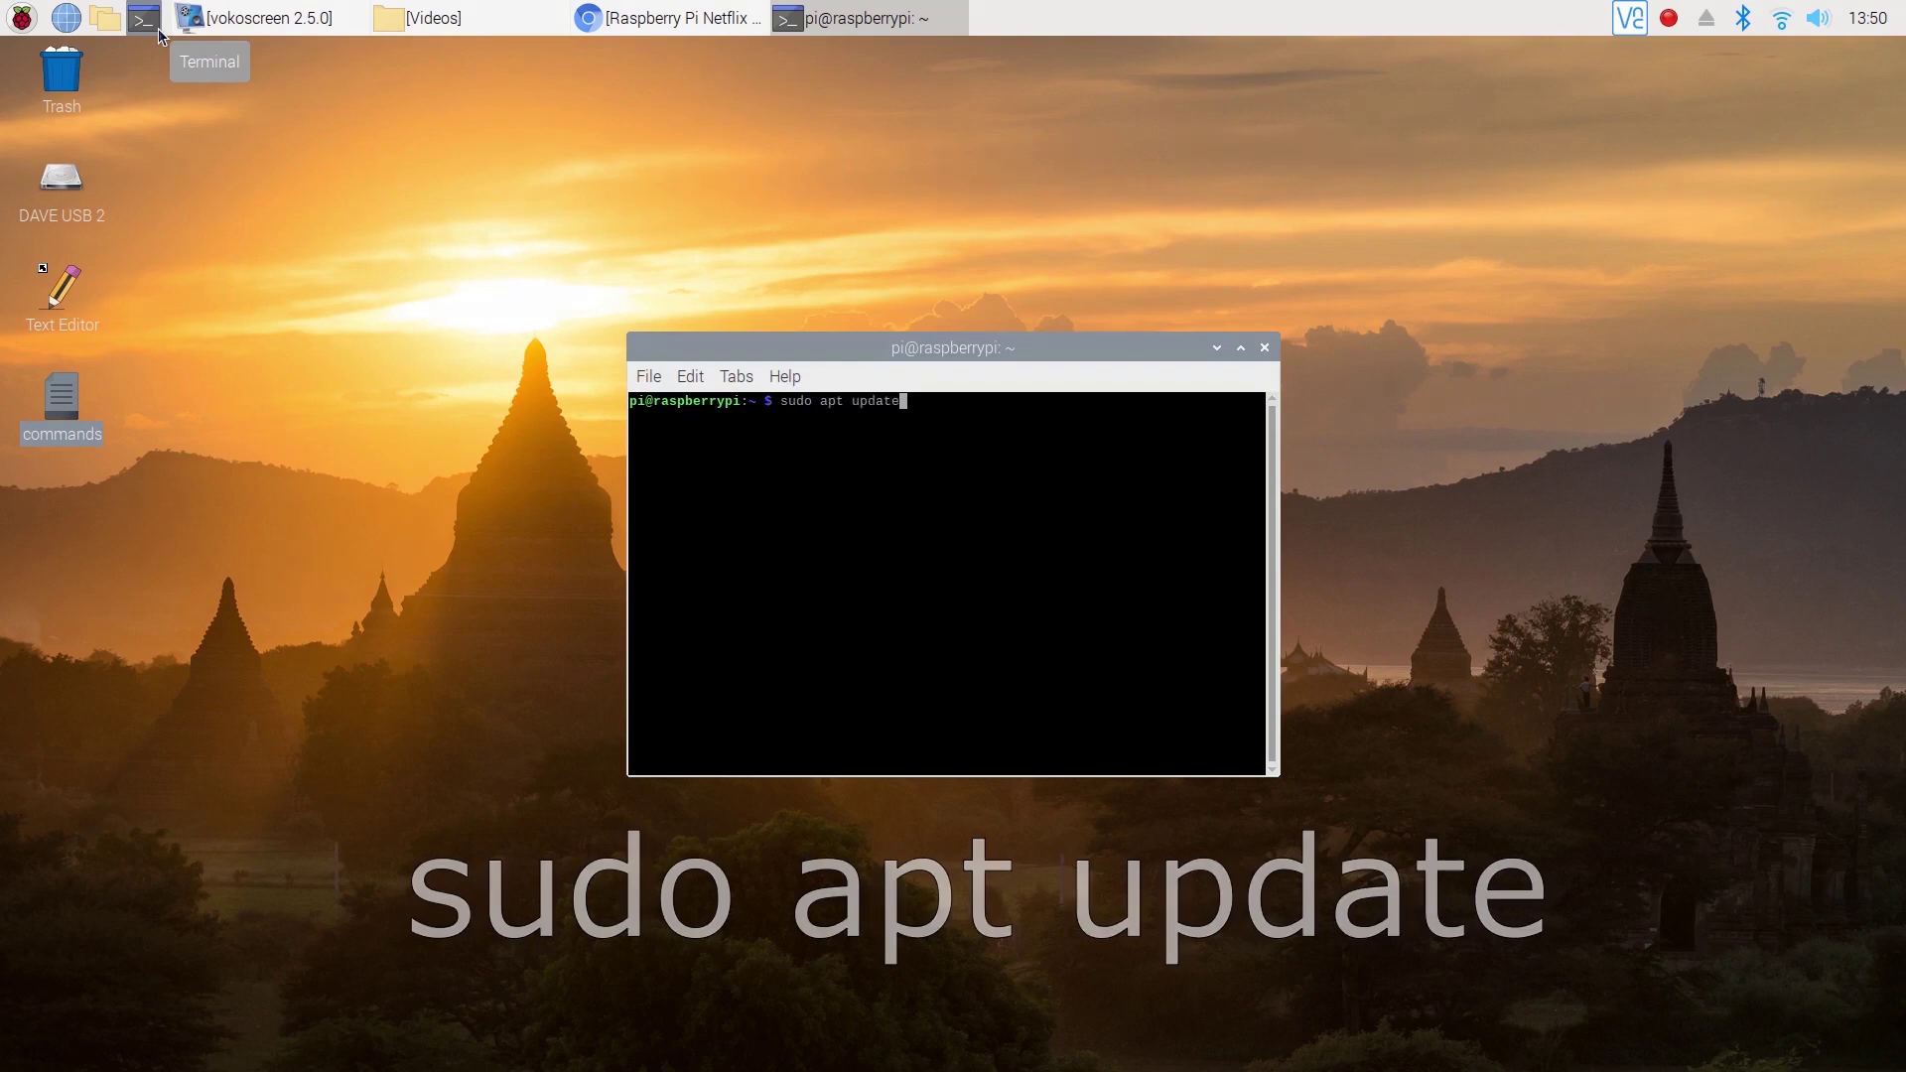
{"action": "key", "text": "Return"}
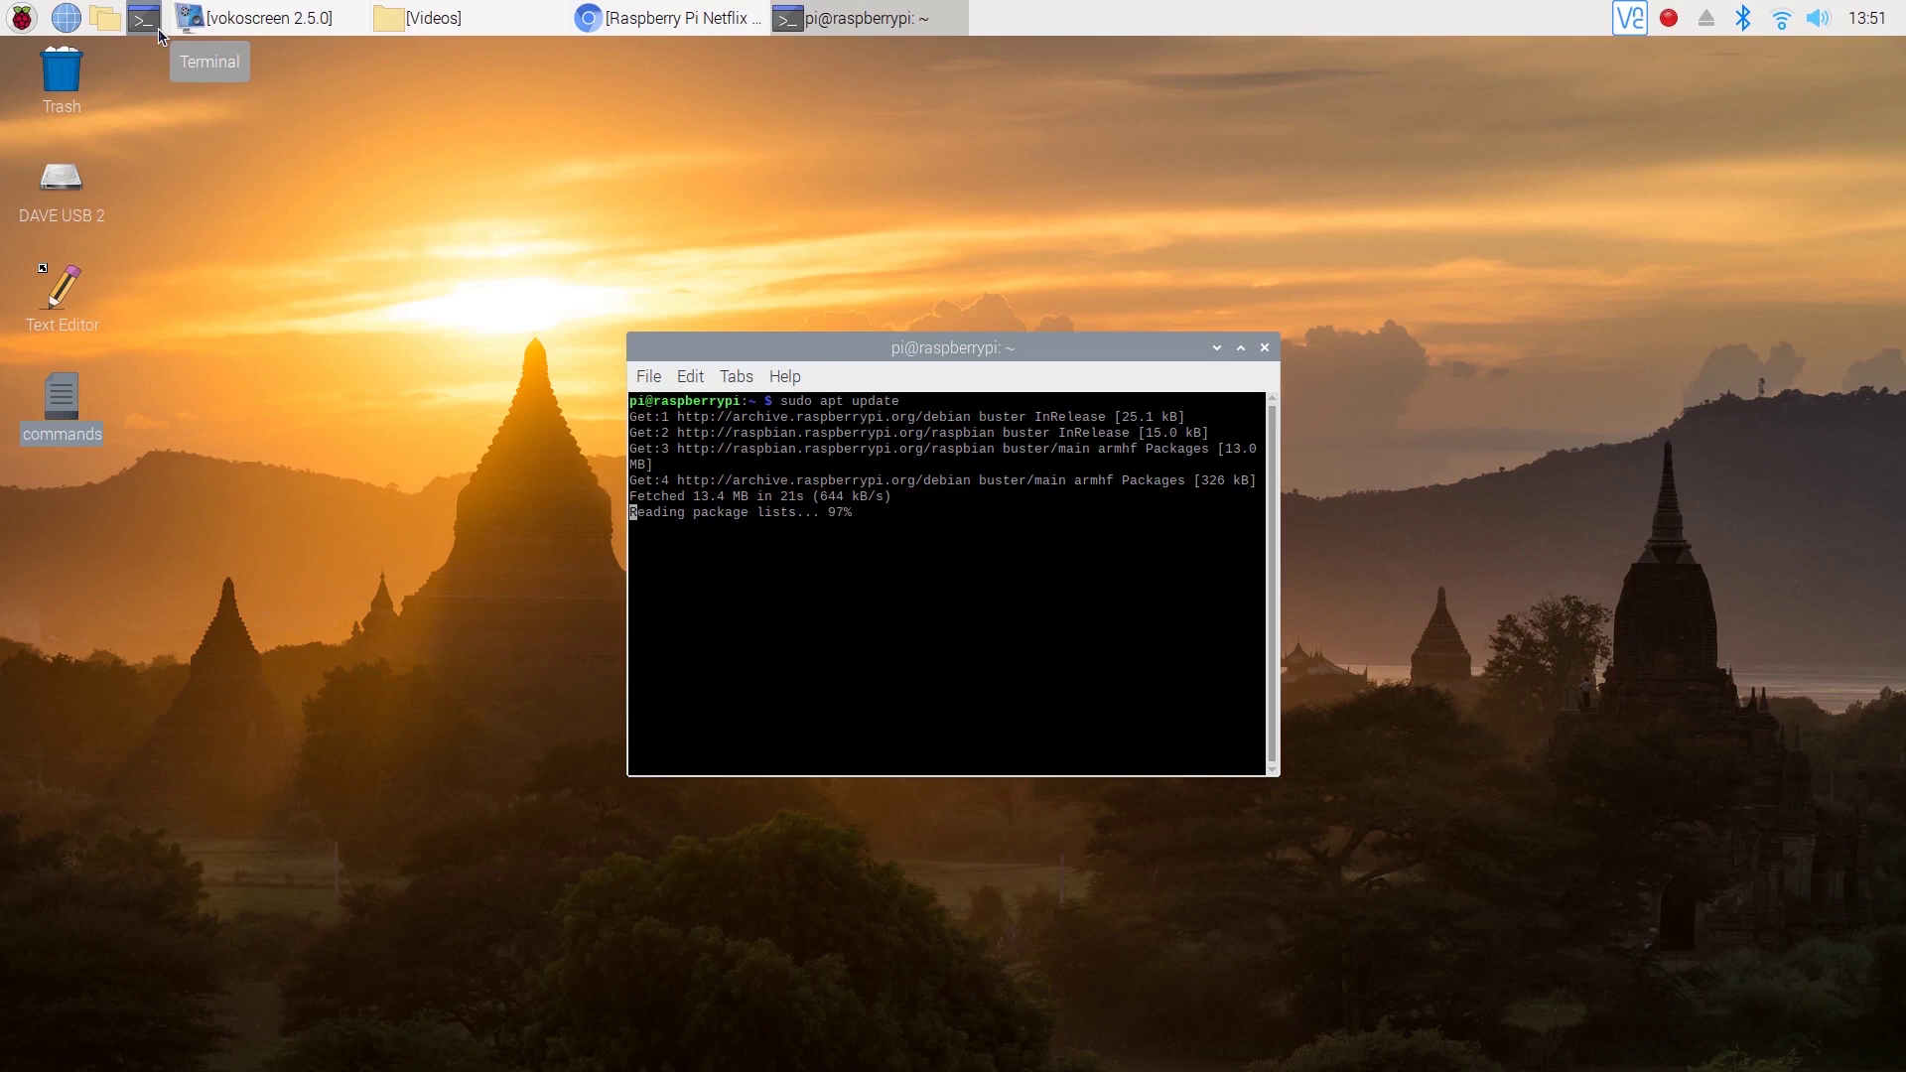
{"action": "type", "text": "sudo ap"}
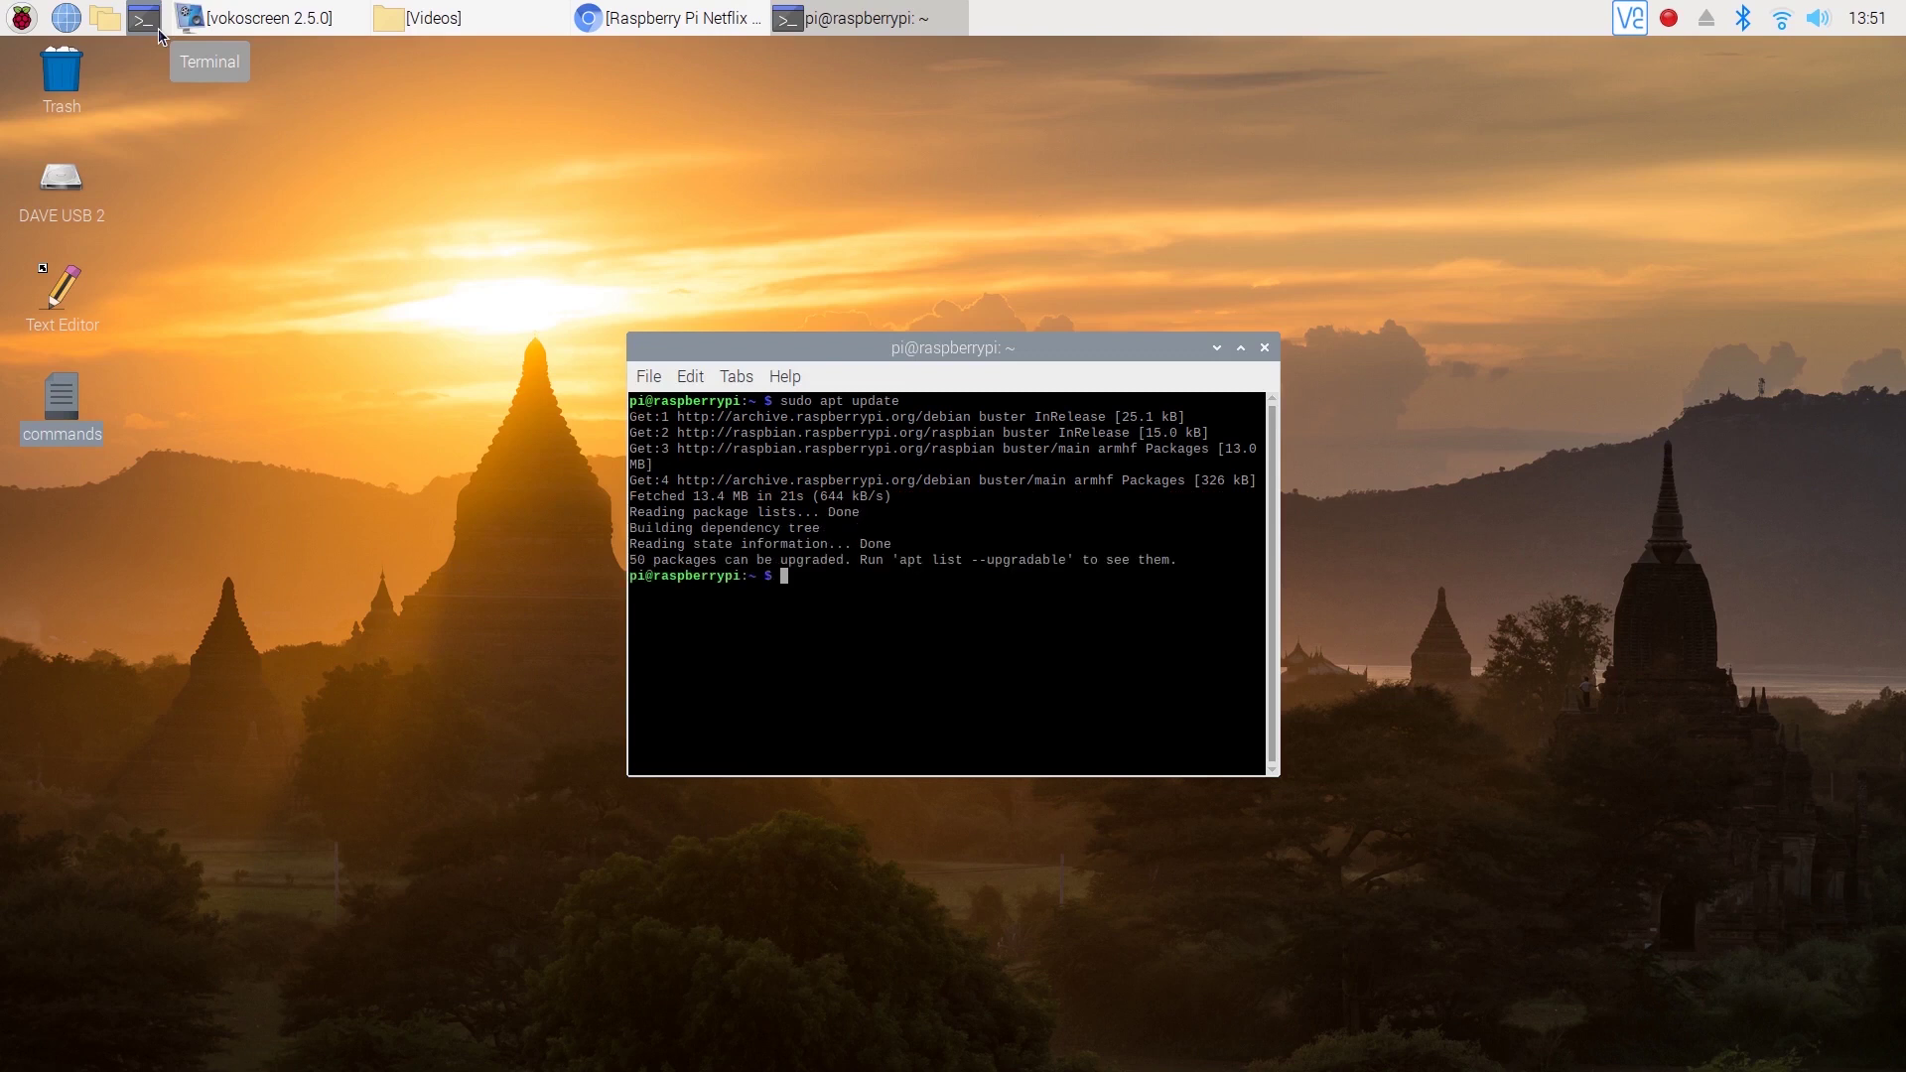
{"action": "type", "text": "t upgarde"}
{"action": "key", "text": "BackSpace"}
{"action": "key", "text": "BackSpace"}
{"action": "key", "text": "BackSpace"}
{"action": "key", "text": "BackSpace"}
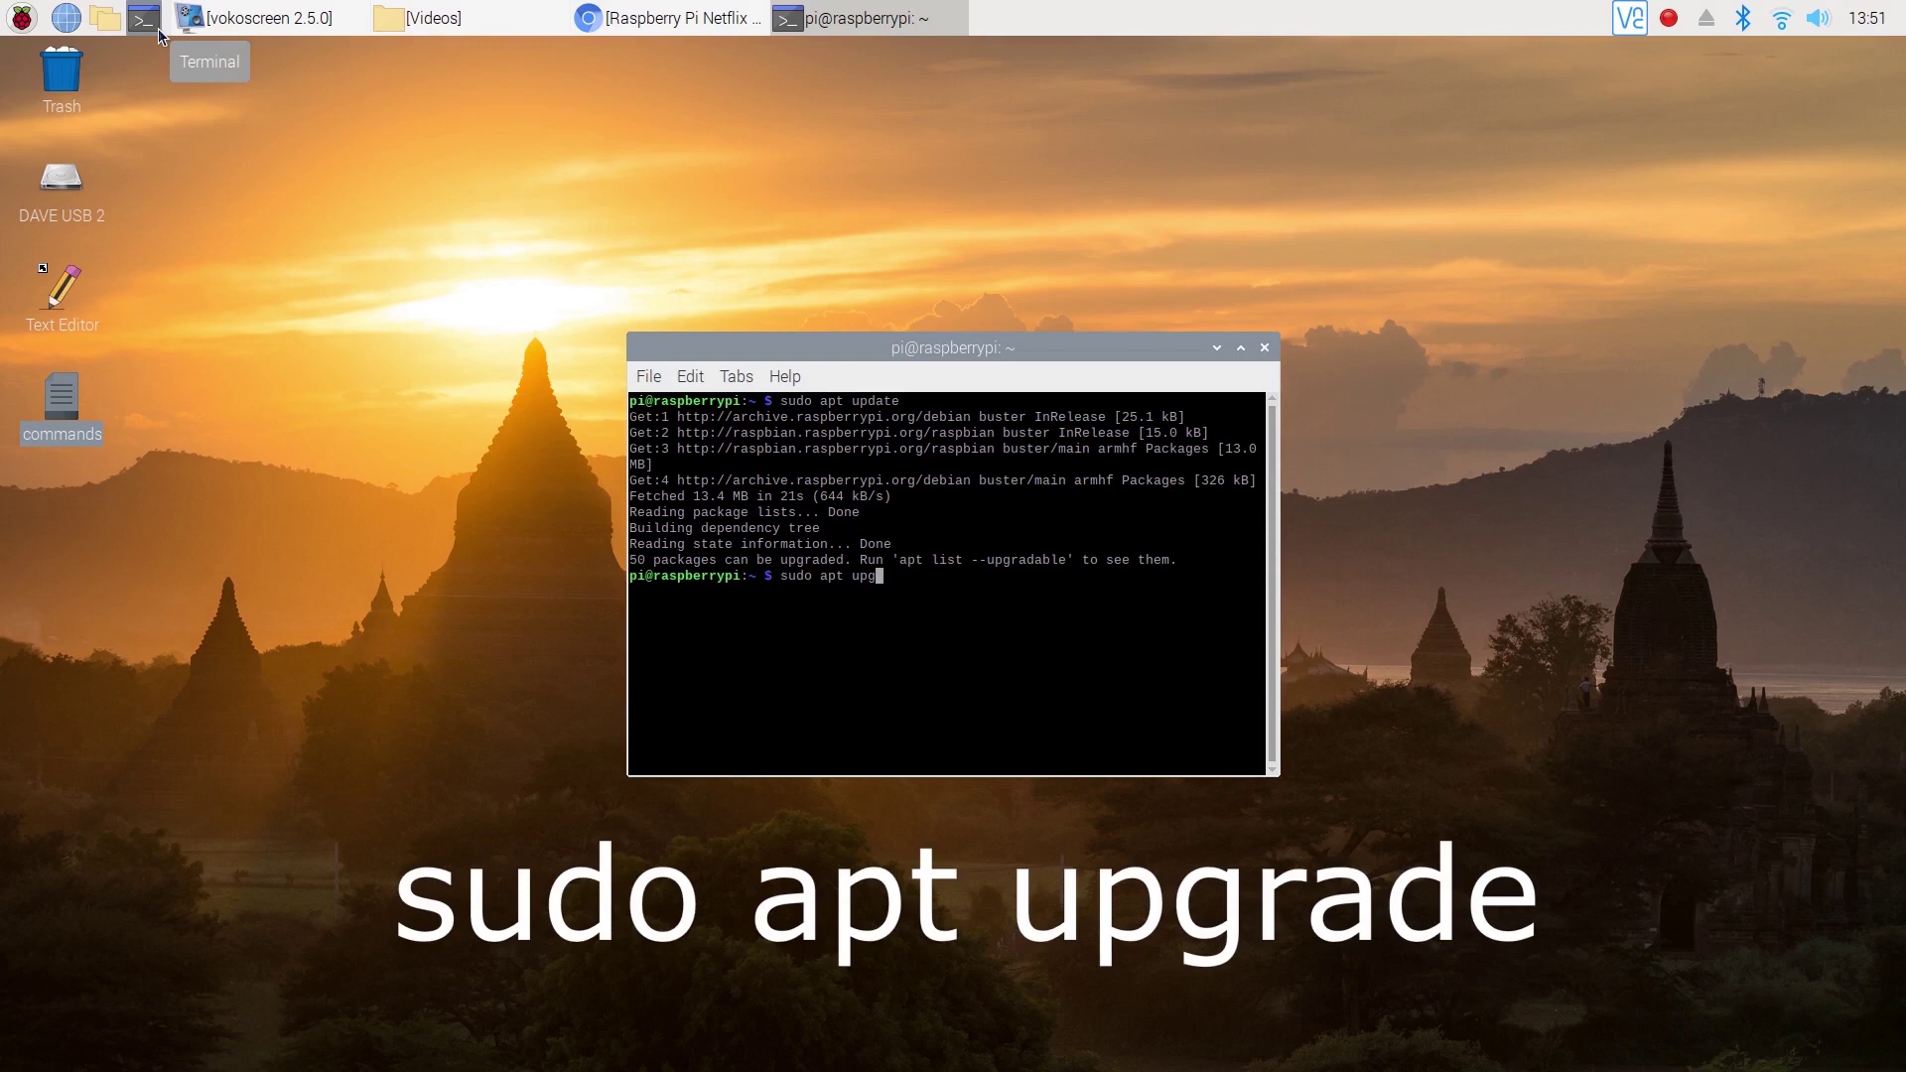
{"action": "type", "text": "rade"}
{"action": "key", "text": "Return"}
{"action": "type", "text": "y"}
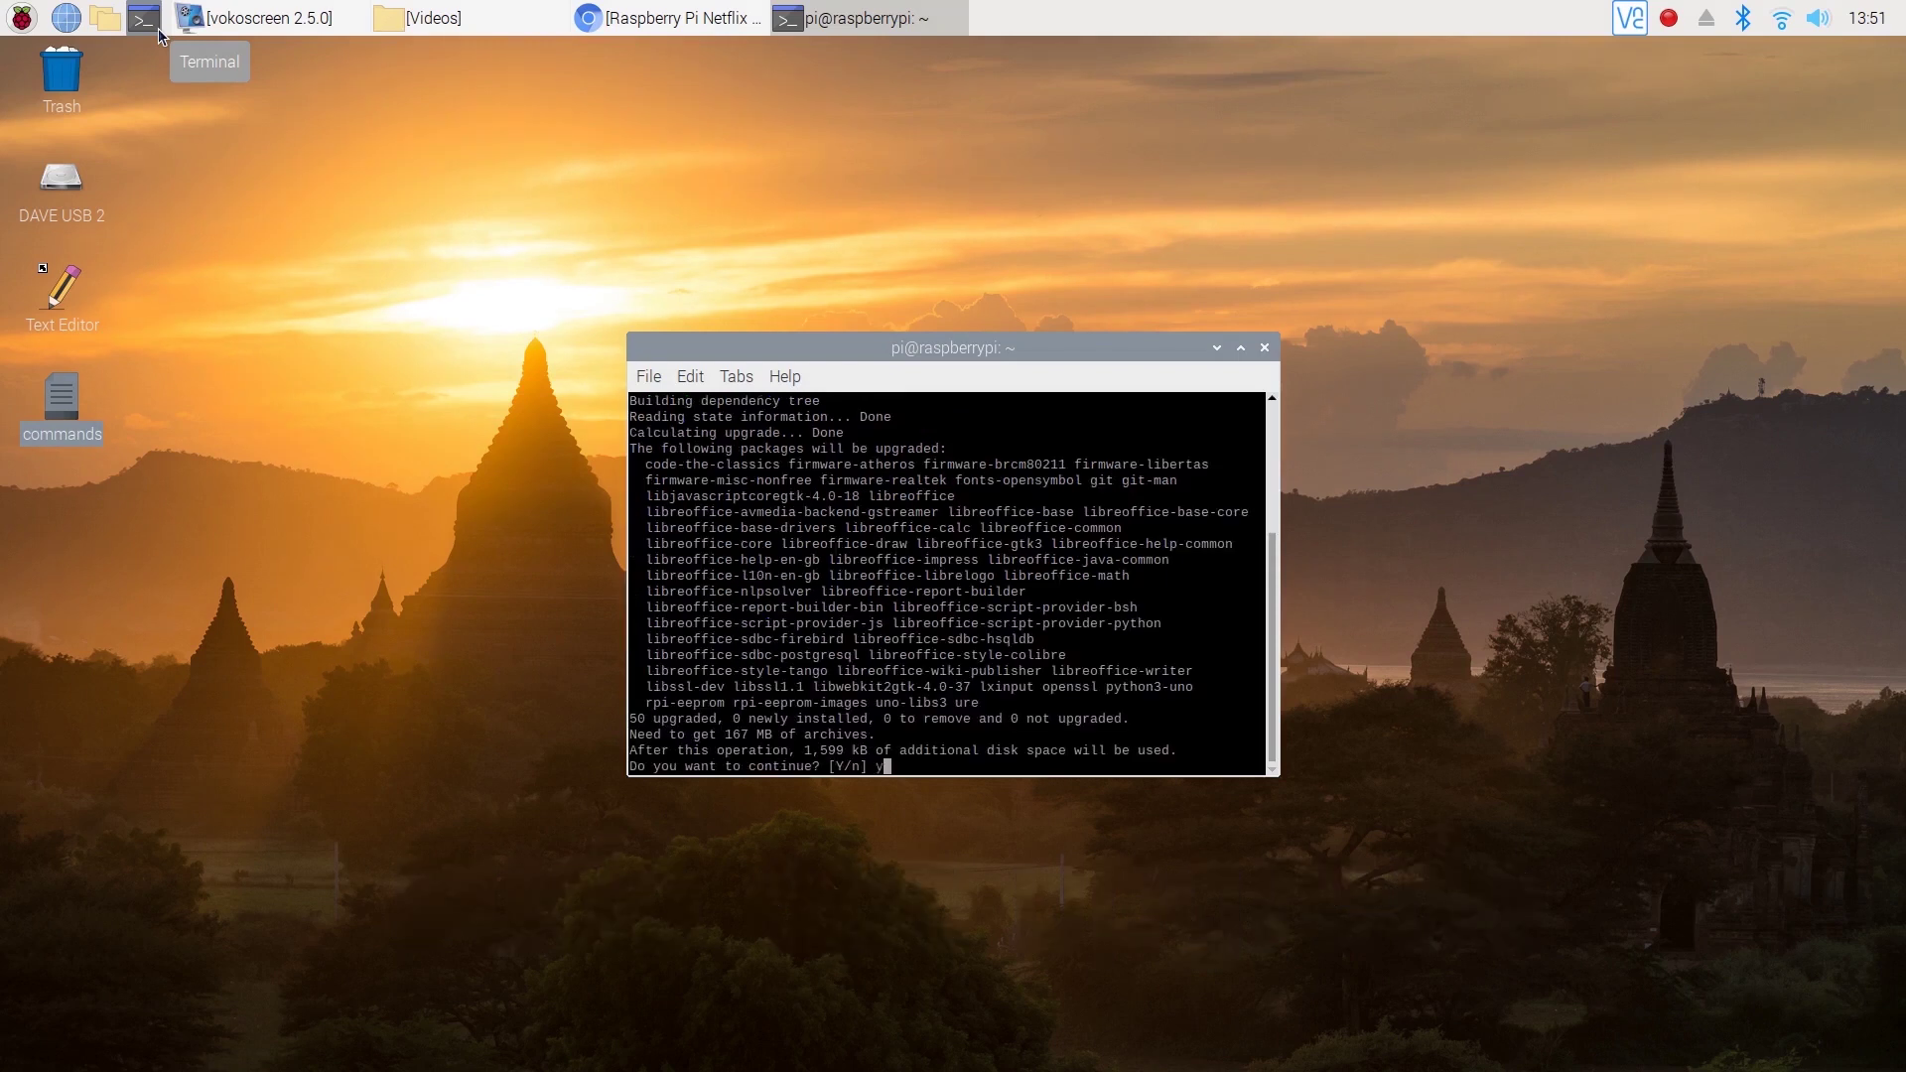
{"action": "key", "text": "Return"}
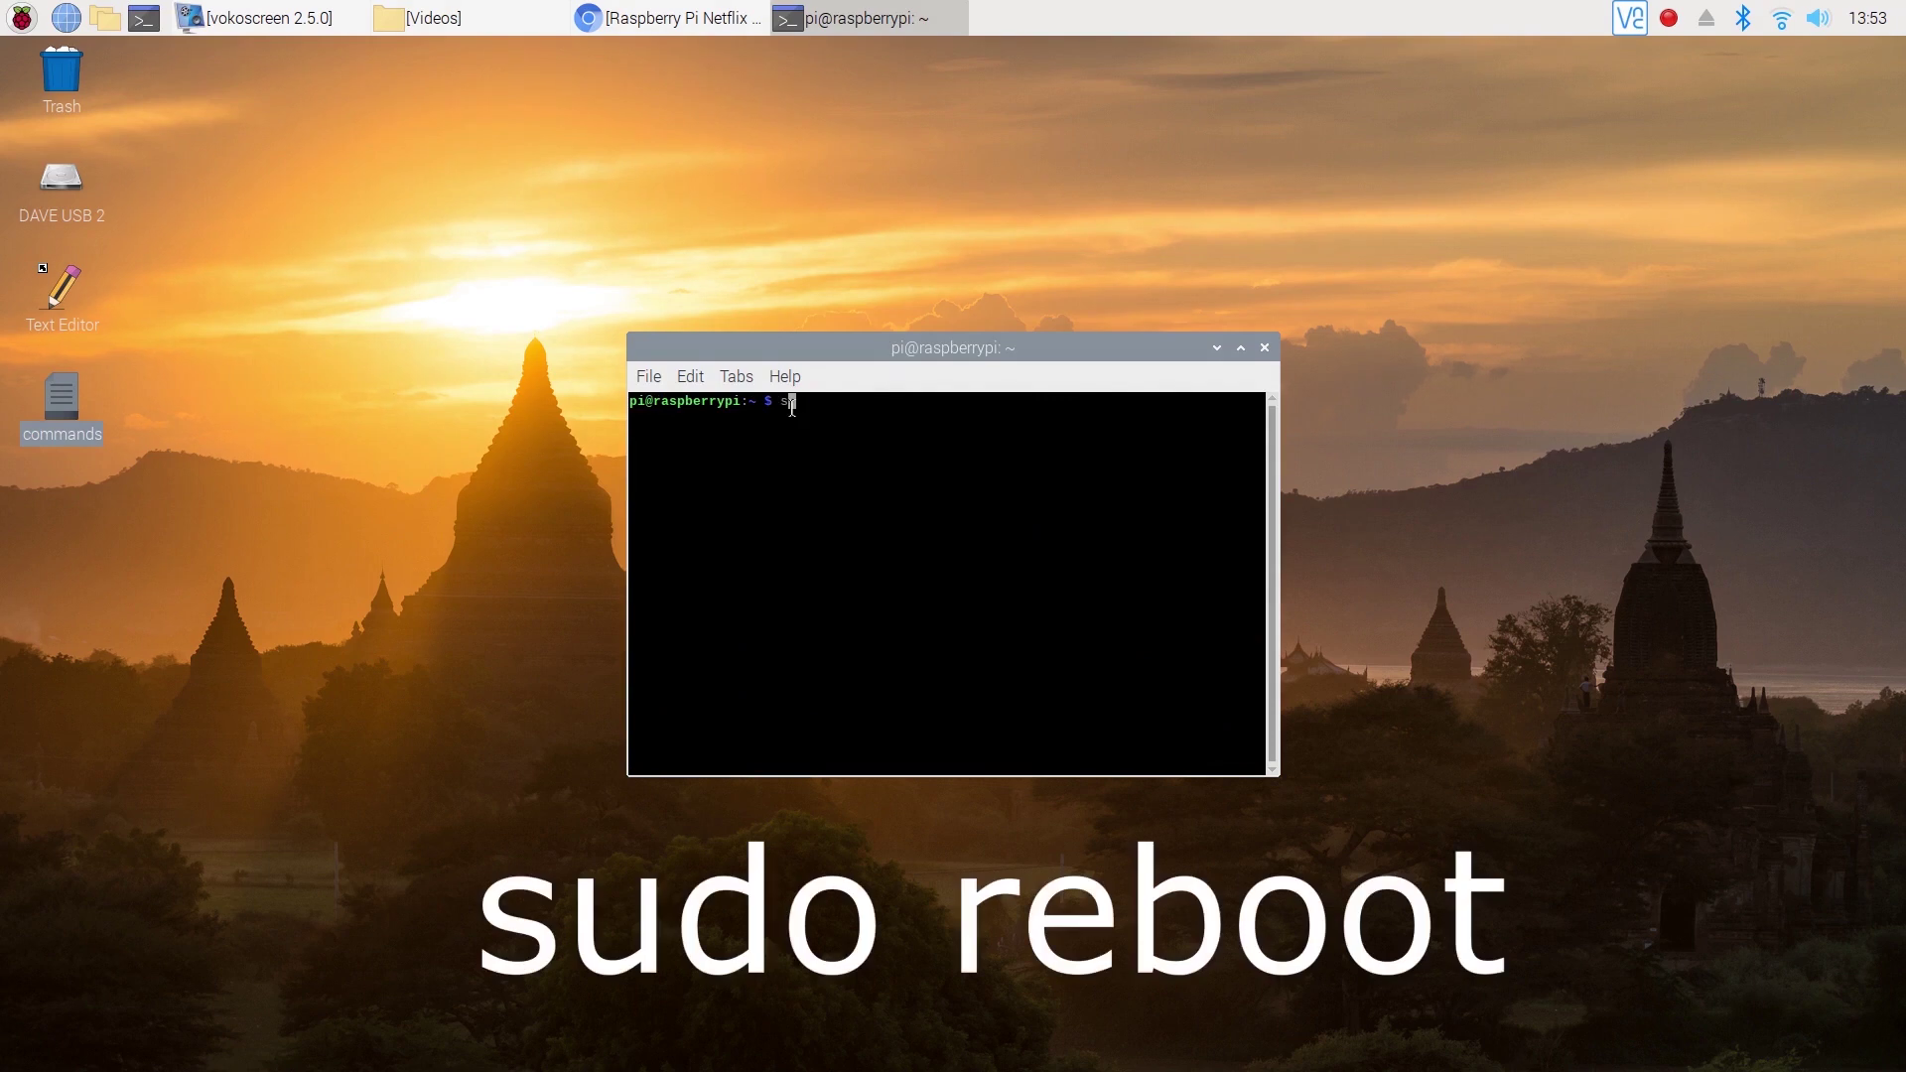
Reboot, paste the ventz-media-pi curl download command into a new terminal, then 'sudo reboot' again.
{"action": "type", "text": "sudo reboot"}
{"action": "key", "text": "Return"}
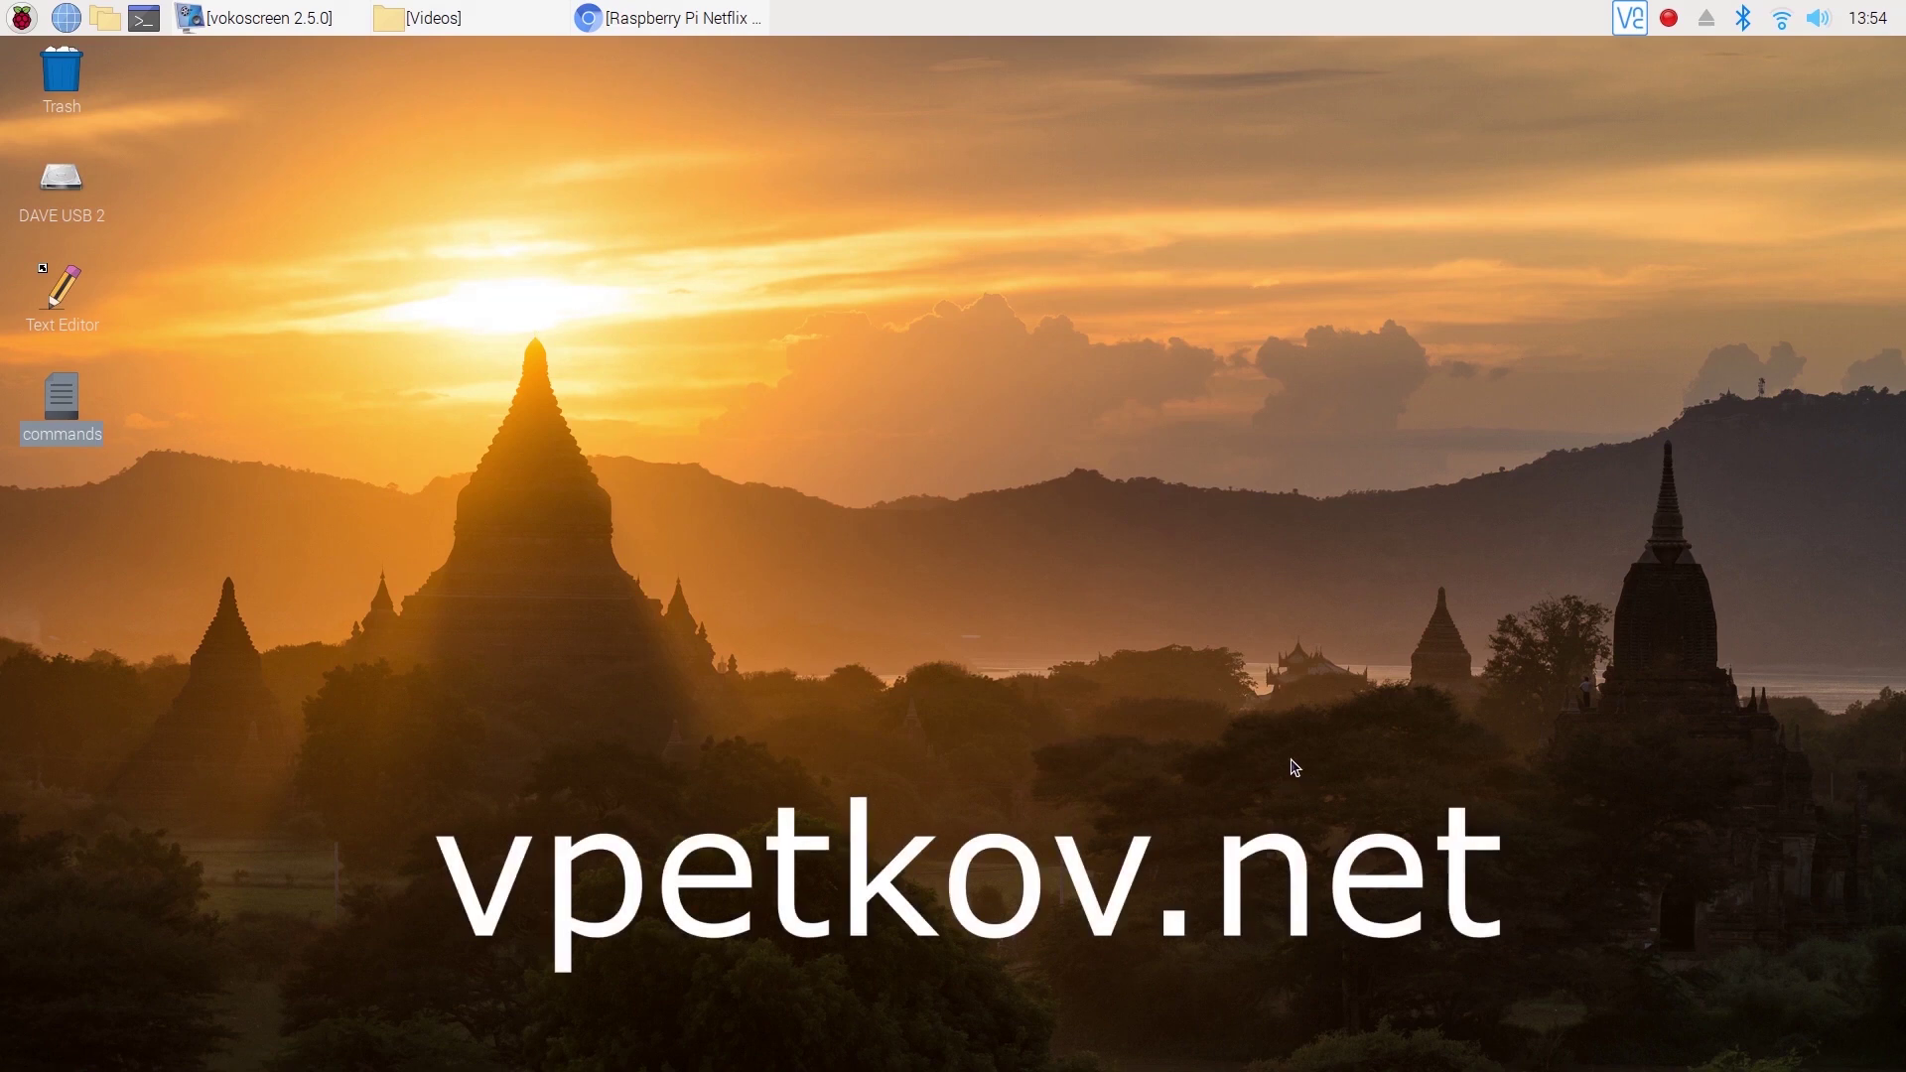
{"action": "left_click", "coordinate": [145, 19]}
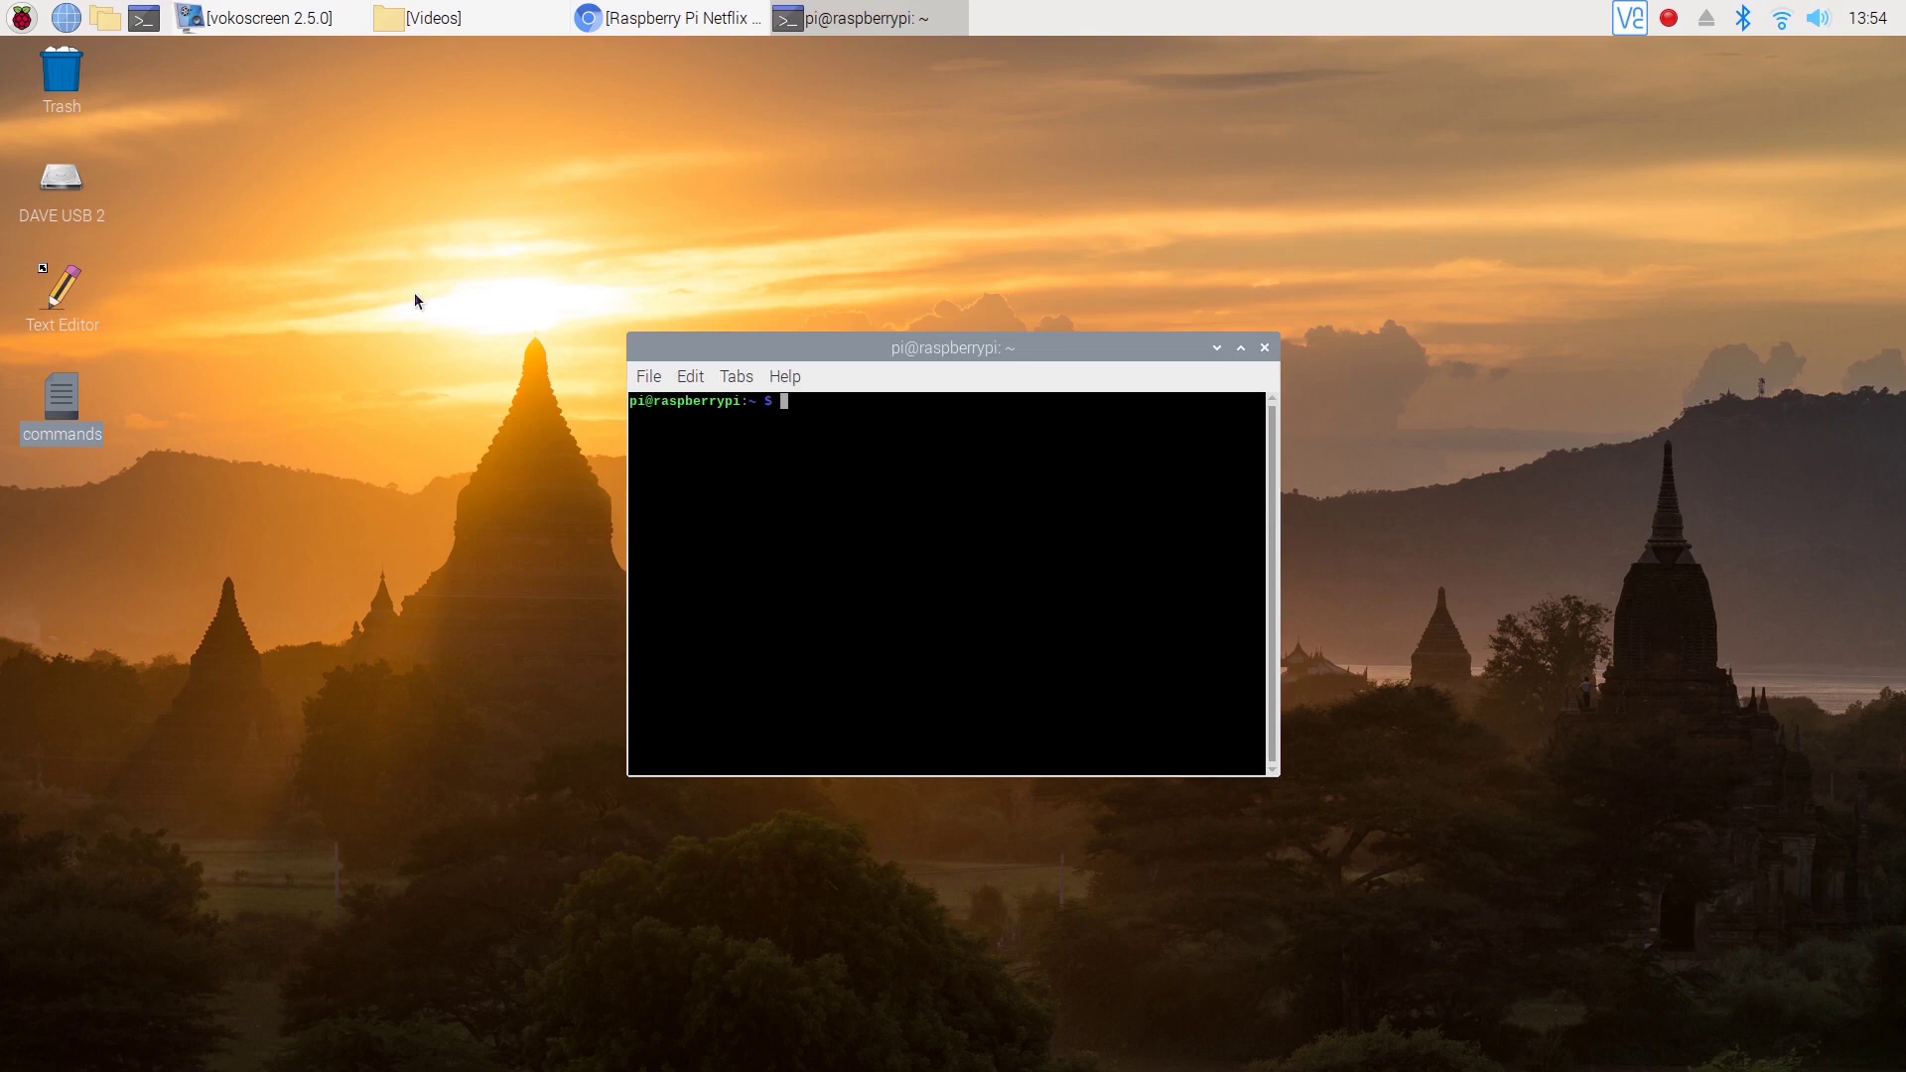
{"action": "right_click", "coordinate": [797, 399]}
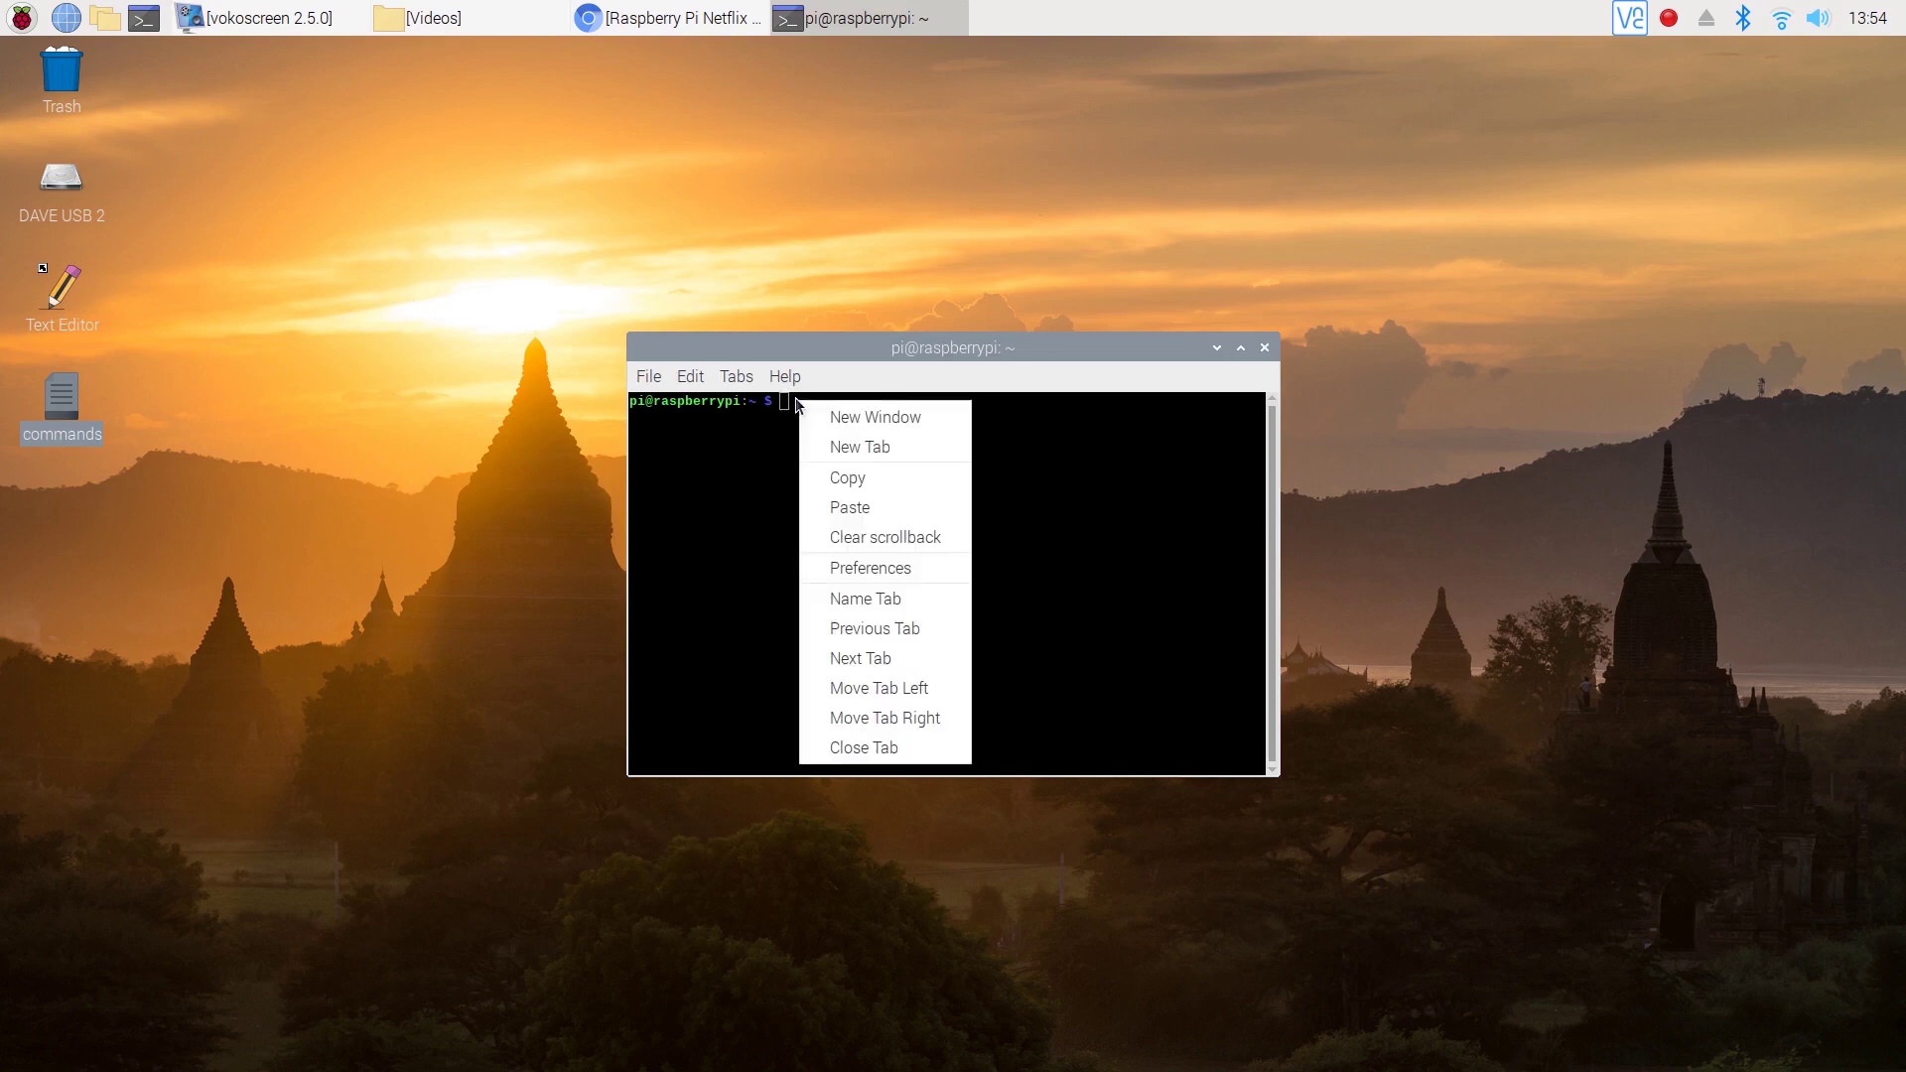
{"action": "left_click", "coordinate": [839, 498]}
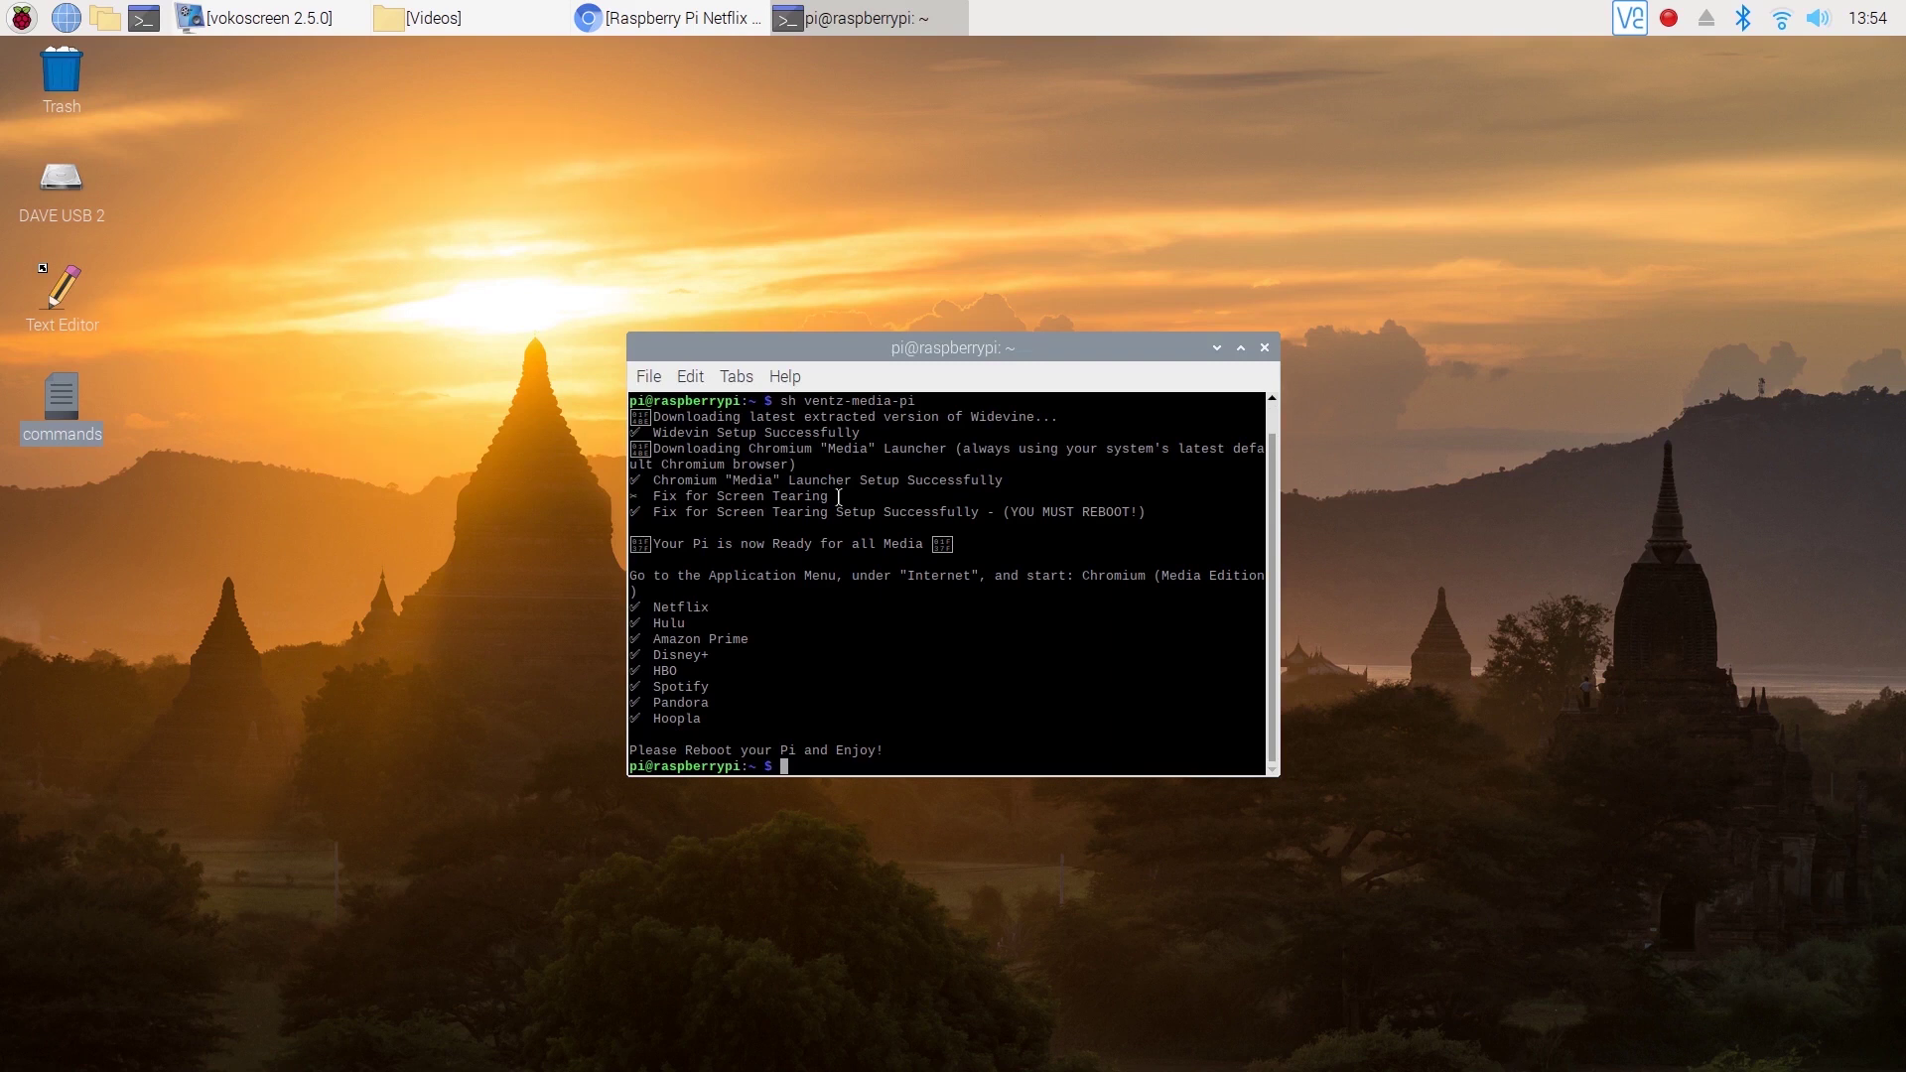
{"action": "type", "text": "sudo reboot"}
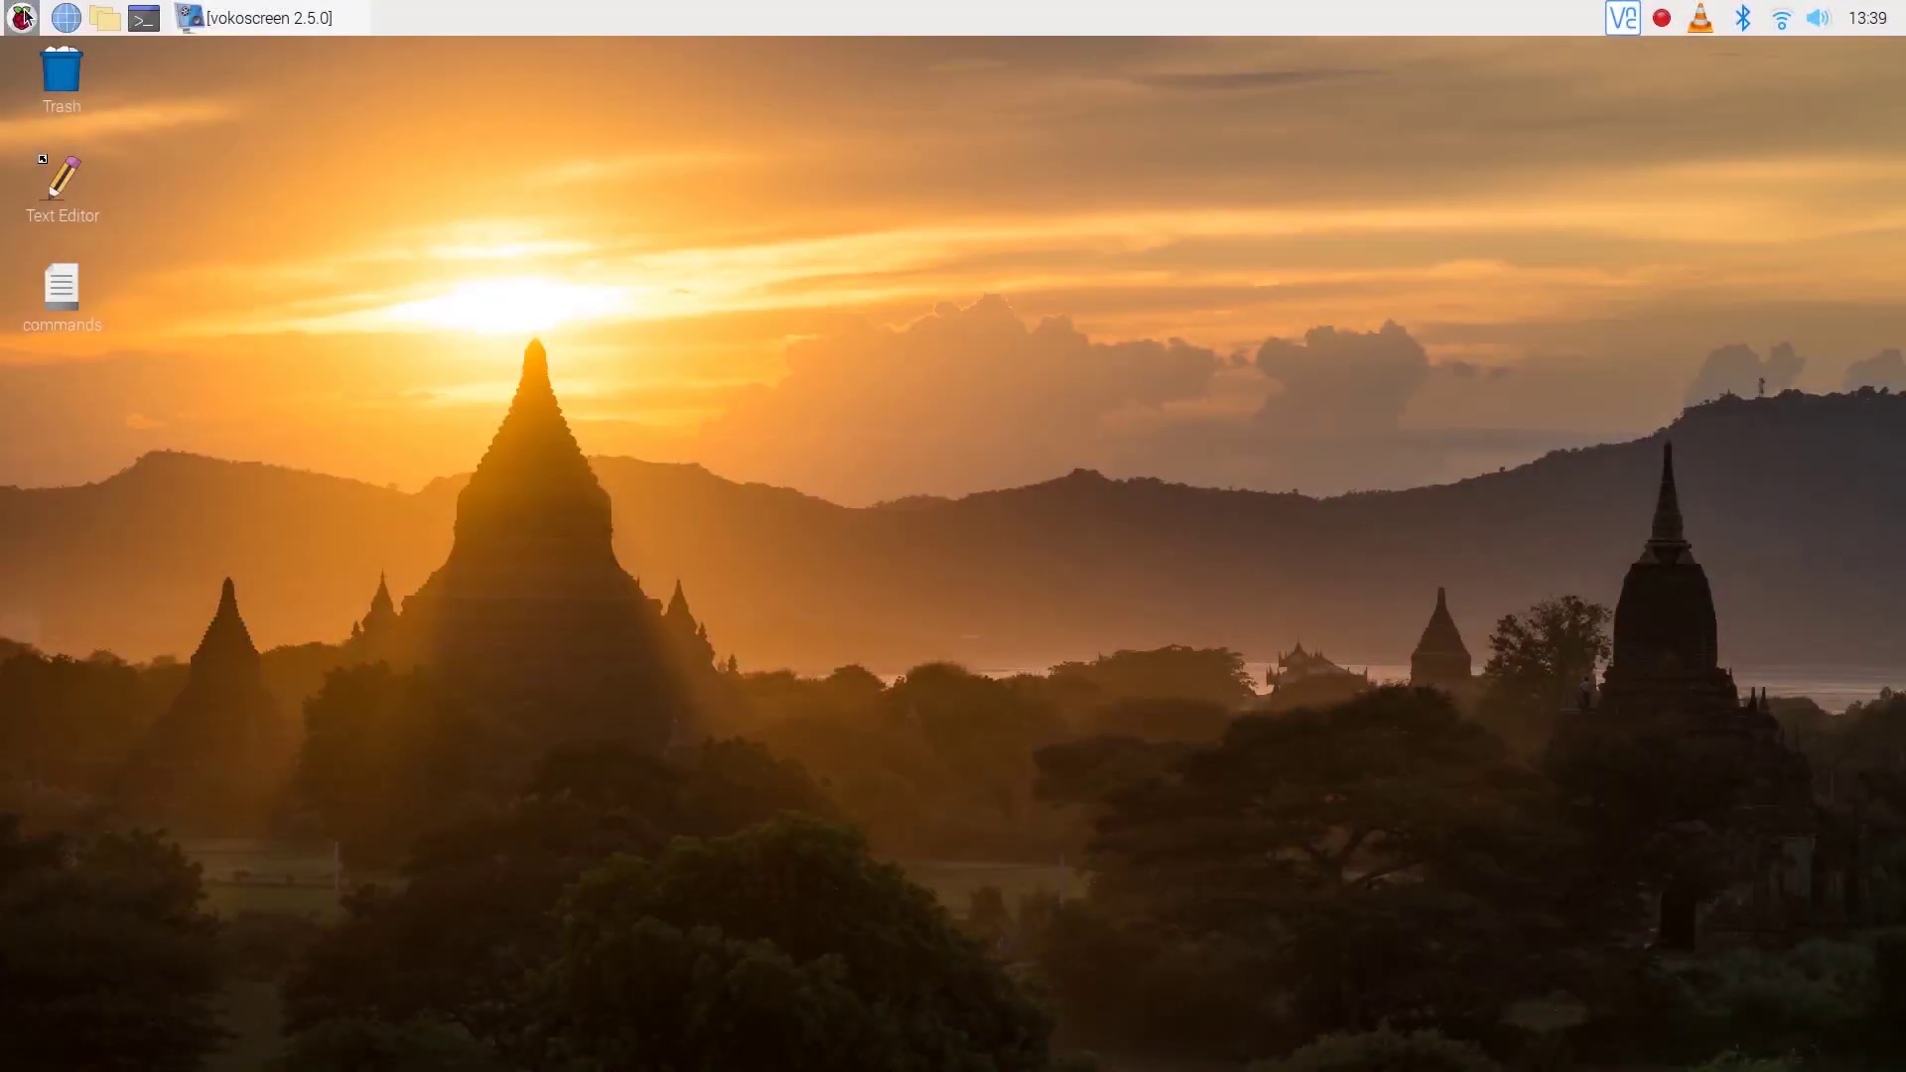
Launch Chromium from the applications menu and load netflix.com.
{"action": "left_click", "coordinate": [22, 18]}
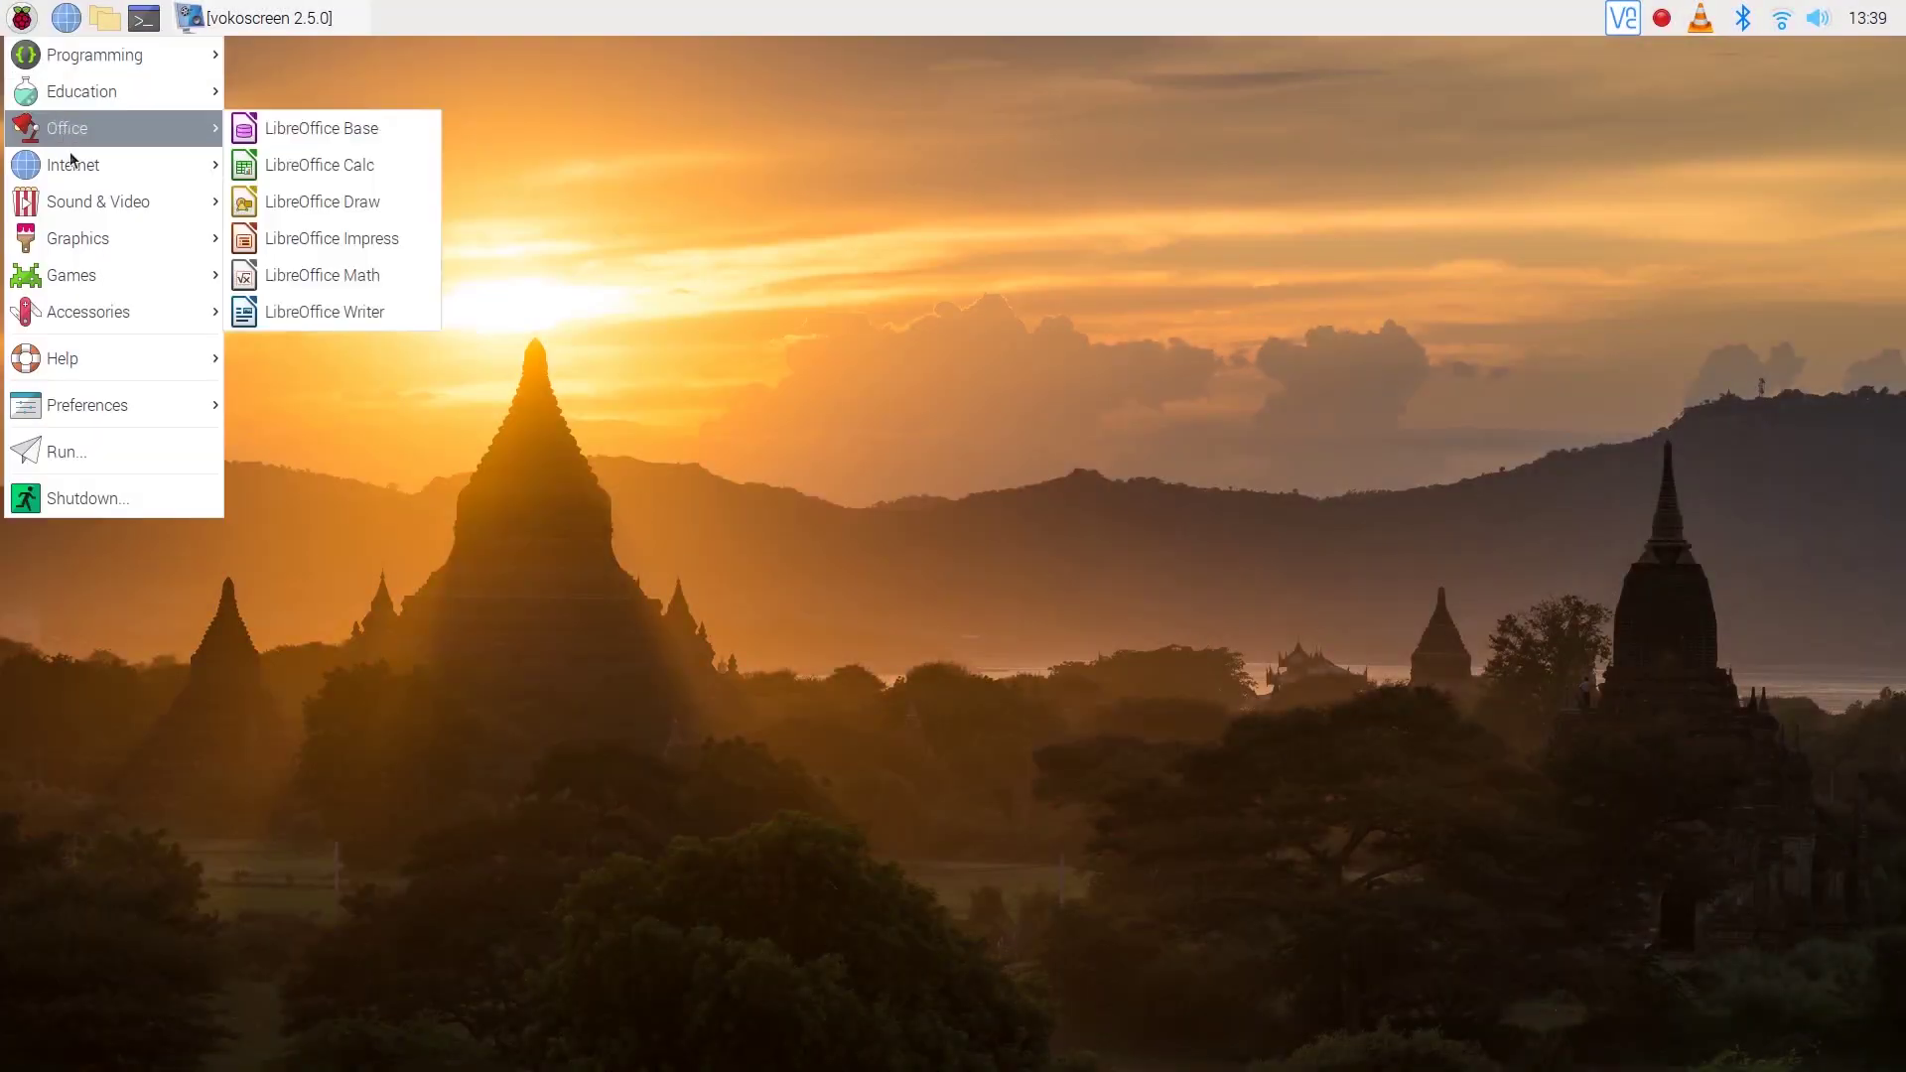
{"action": "mouse_move", "coordinate": [105, 166]}
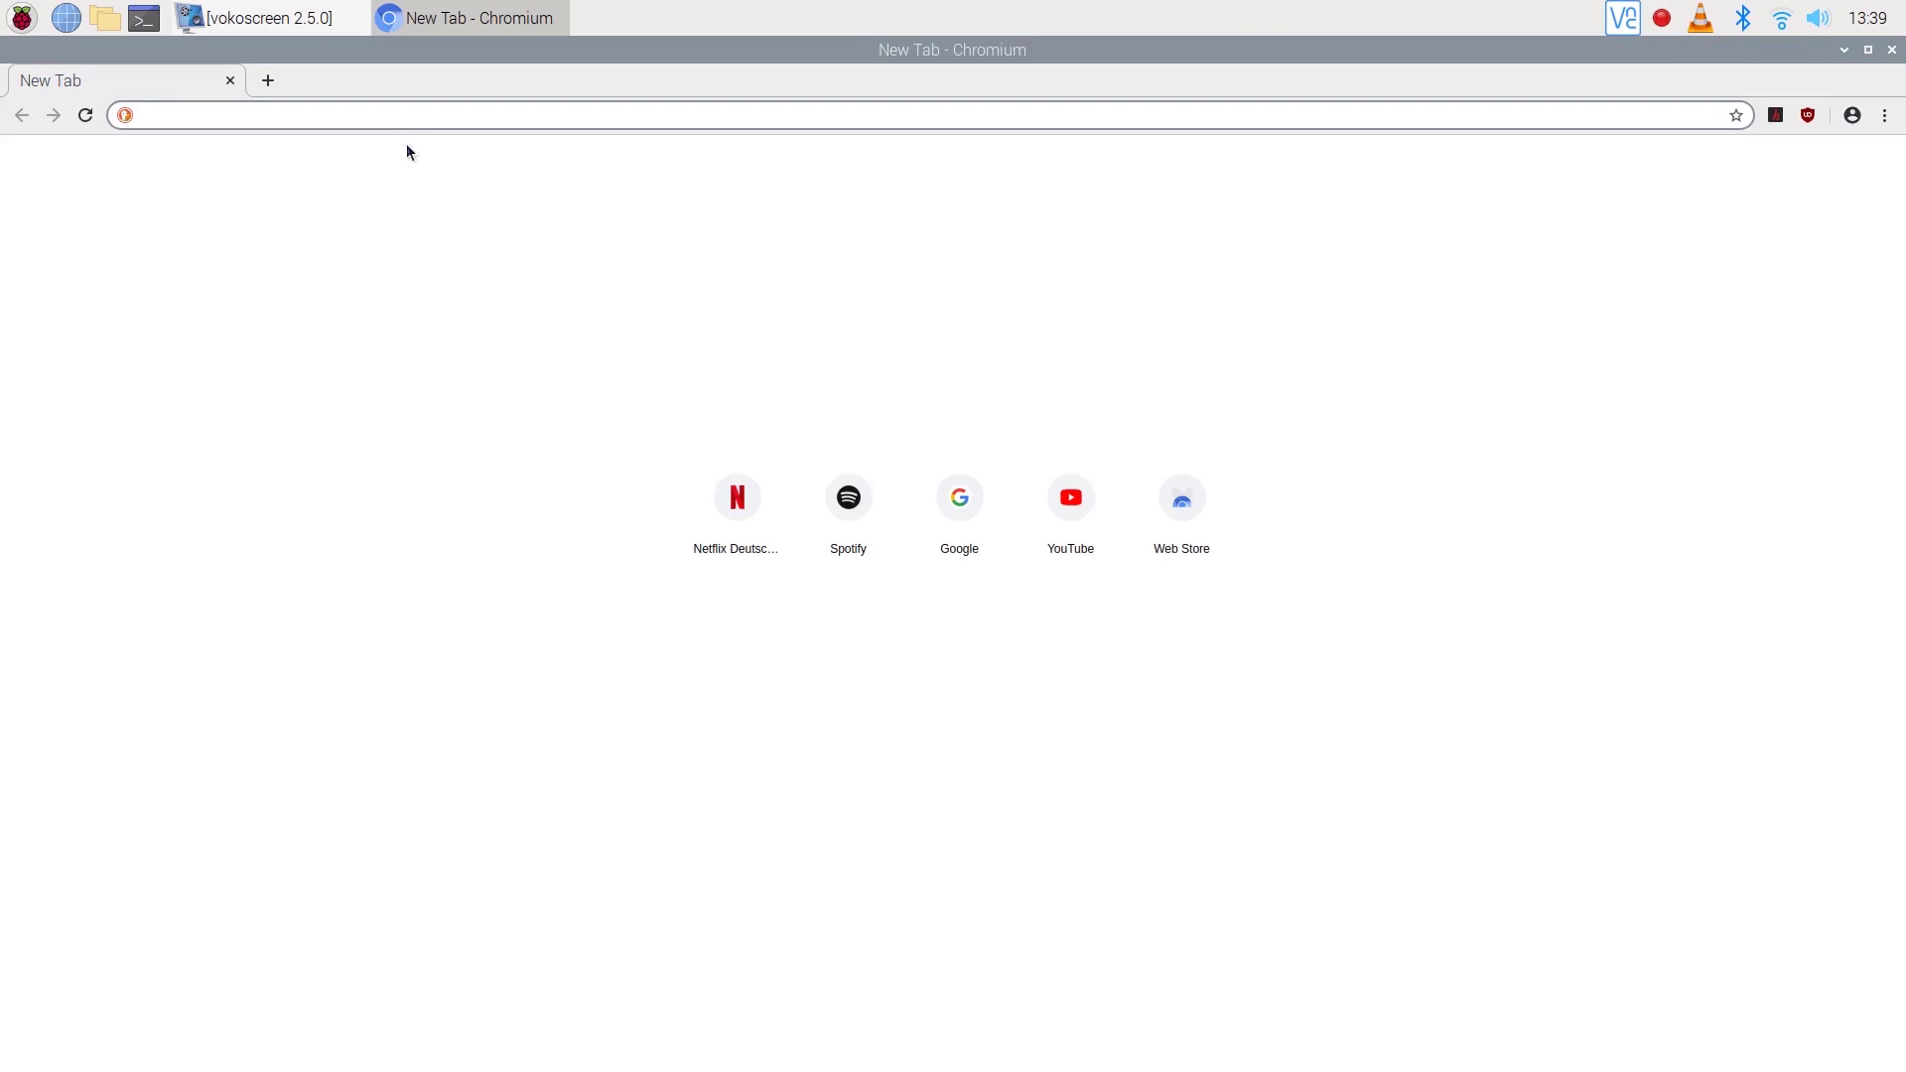
{"action": "type", "text": "netfli"}
{"action": "key", "text": "Return"}
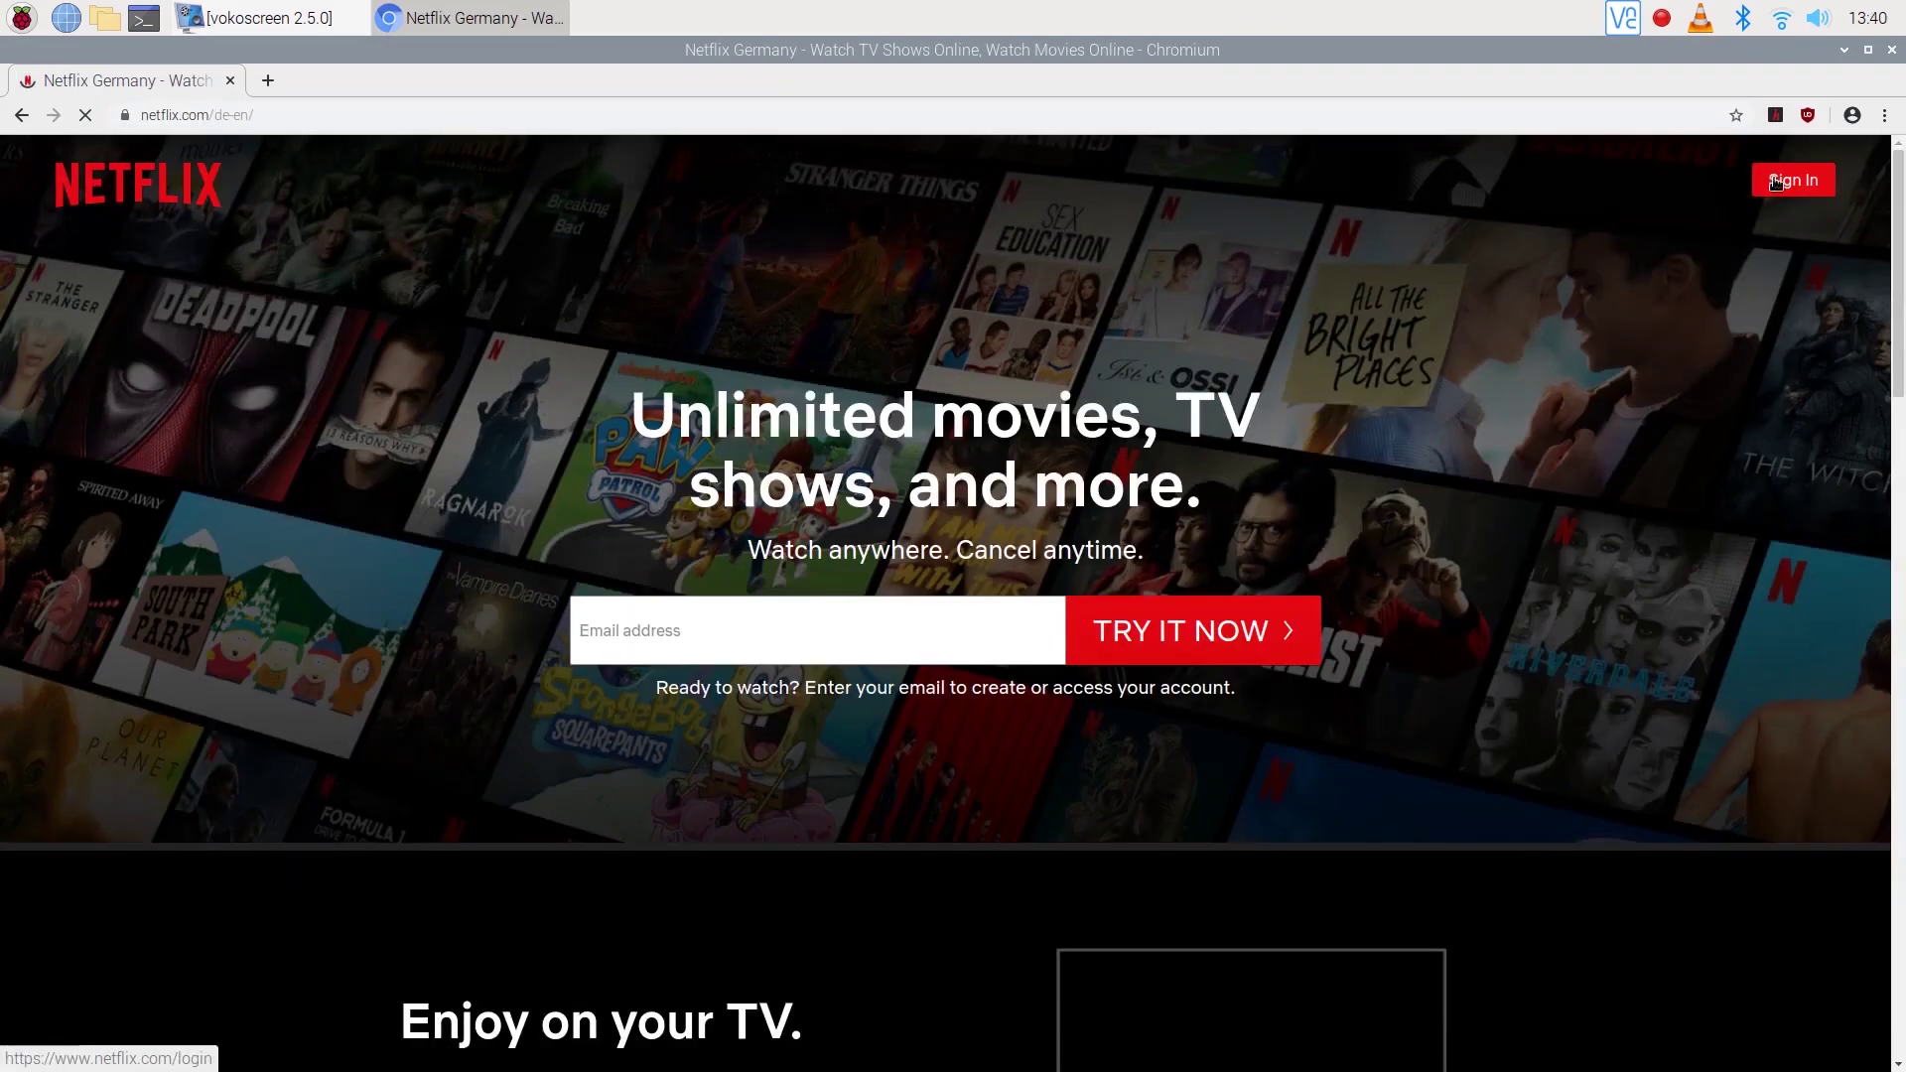
Sign in to Netflix using the saved autofill e-mail and the account password.
{"action": "left_click", "coordinate": [1775, 182]}
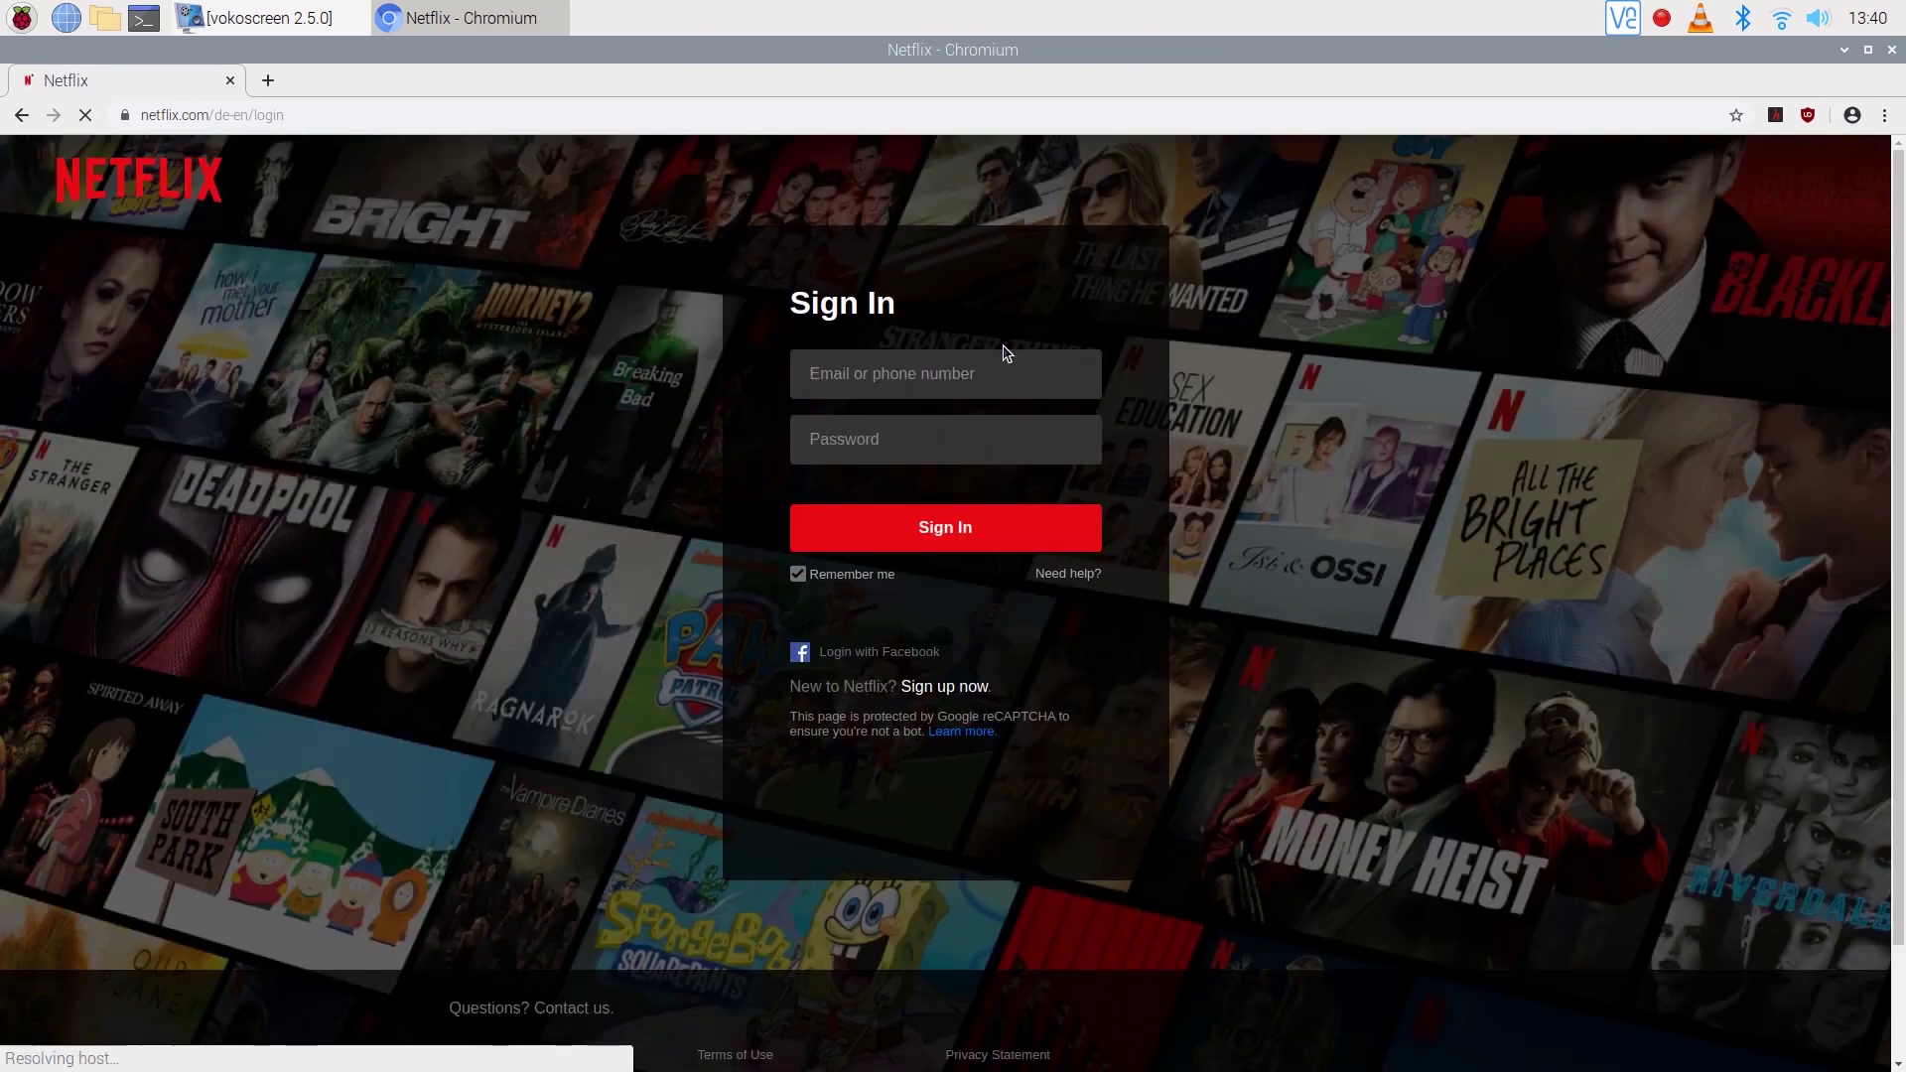
{"action": "left_click", "coordinate": [1002, 374]}
{"action": "left_click", "coordinate": [958, 453]}
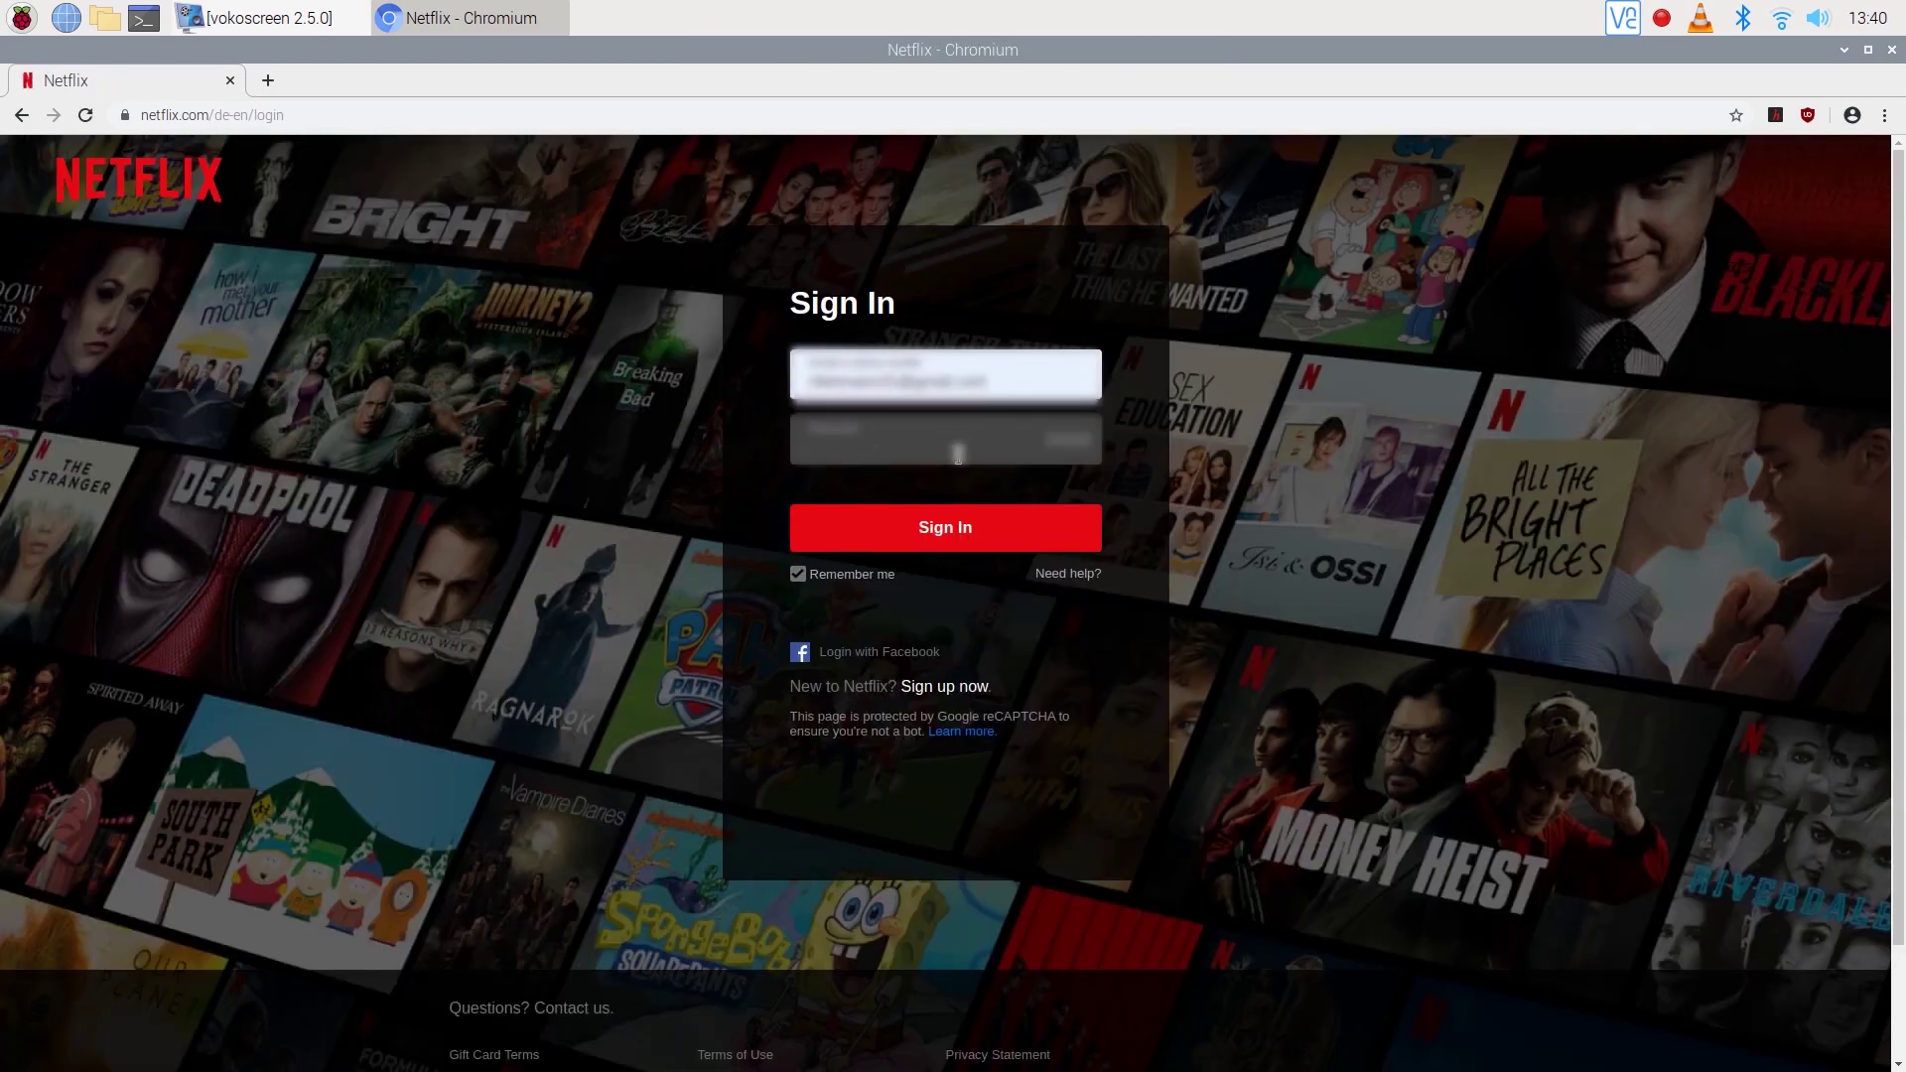
{"action": "type", "text": "********"}
{"action": "key", "text": "Return"}
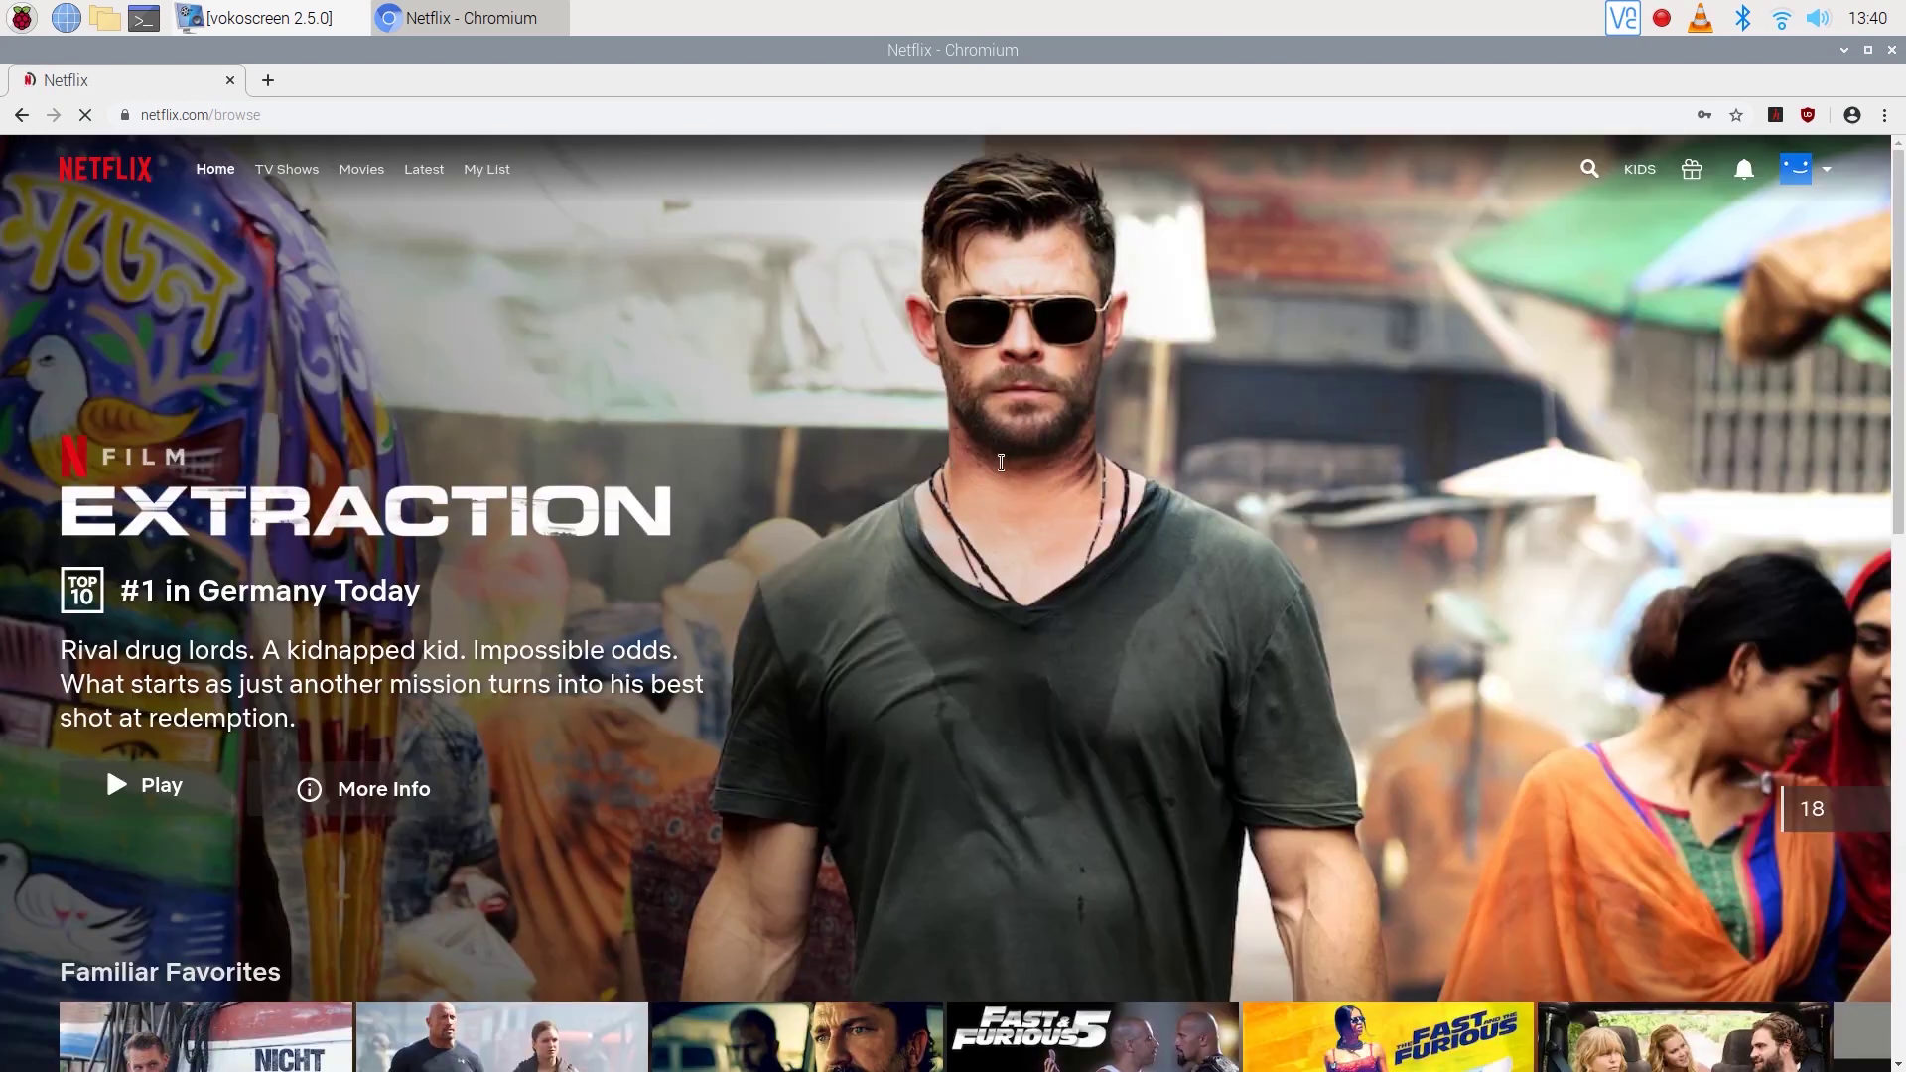
Search Netflix for 'big bang' and play The Big Bang Theory S1:E1 'Pilot'.
{"action": "left_click", "coordinate": [1587, 179]}
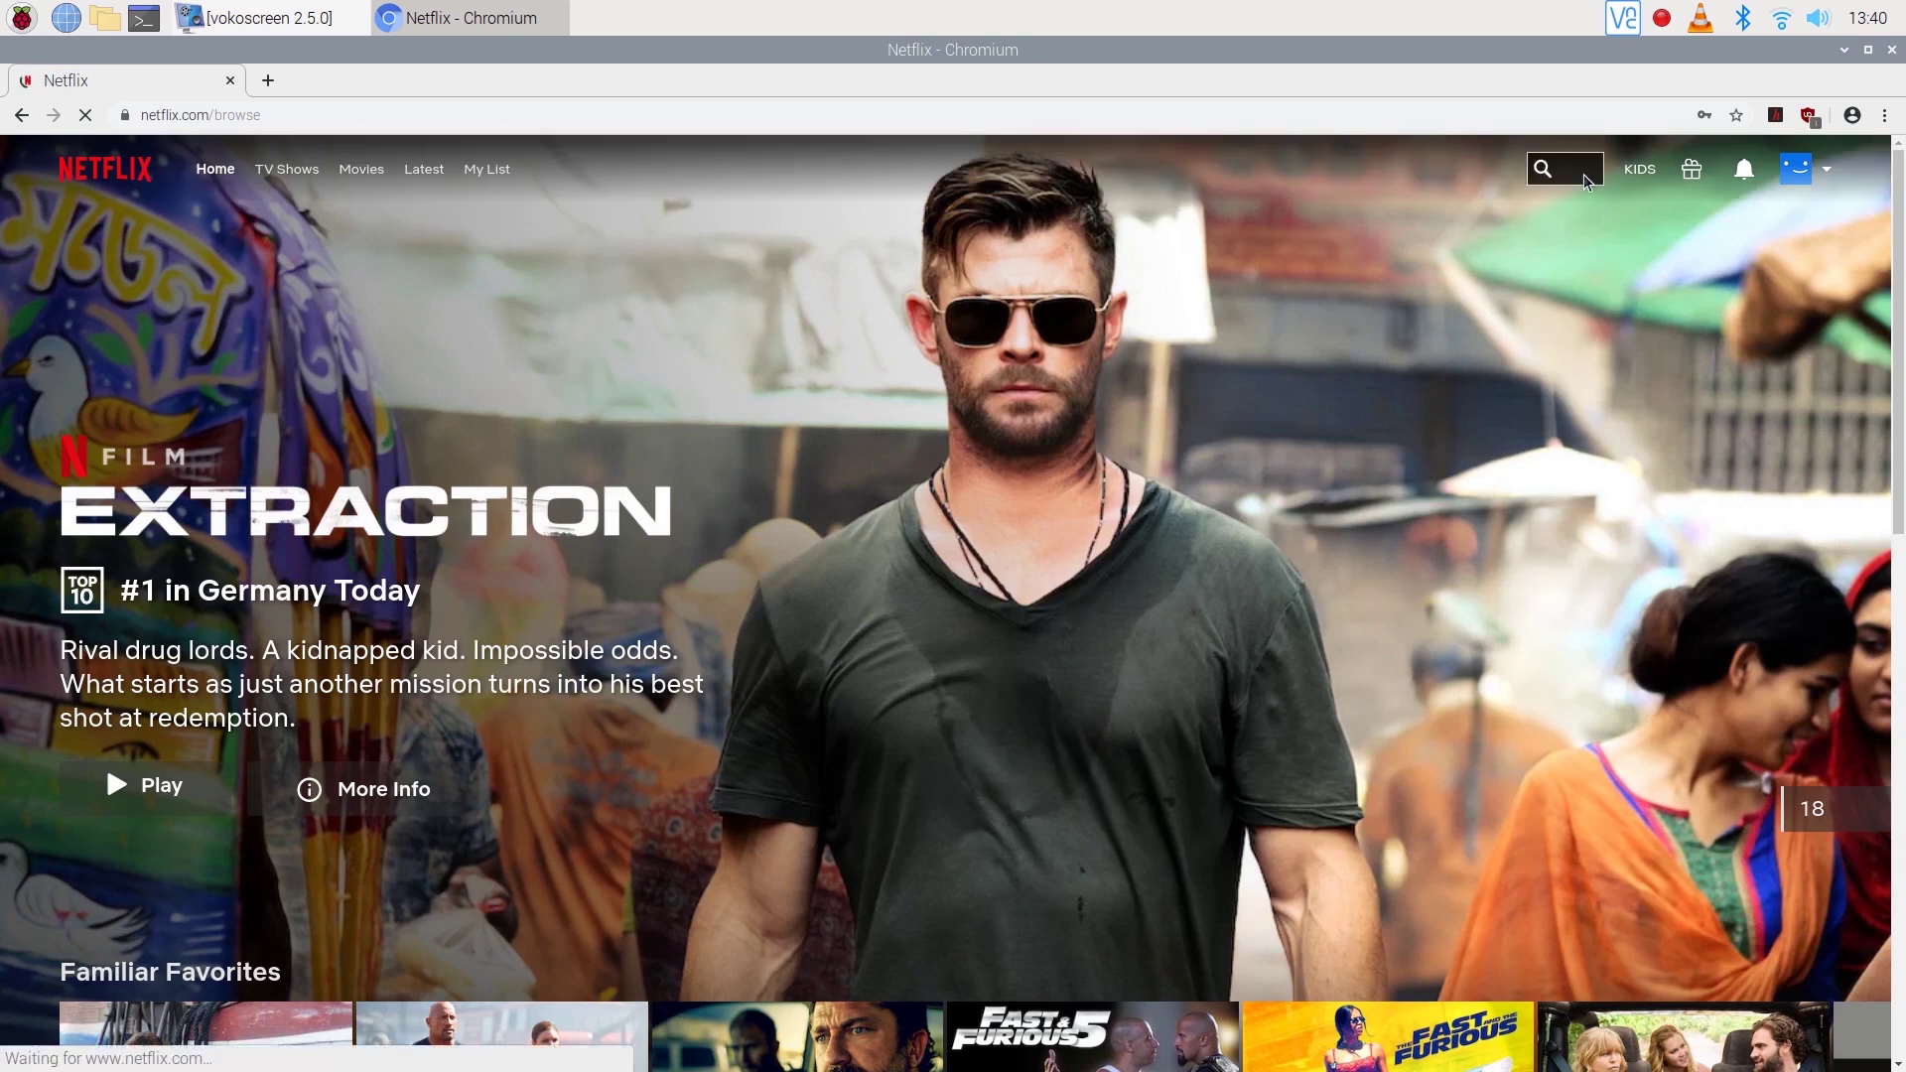
{"action": "type", "text": "bi"}
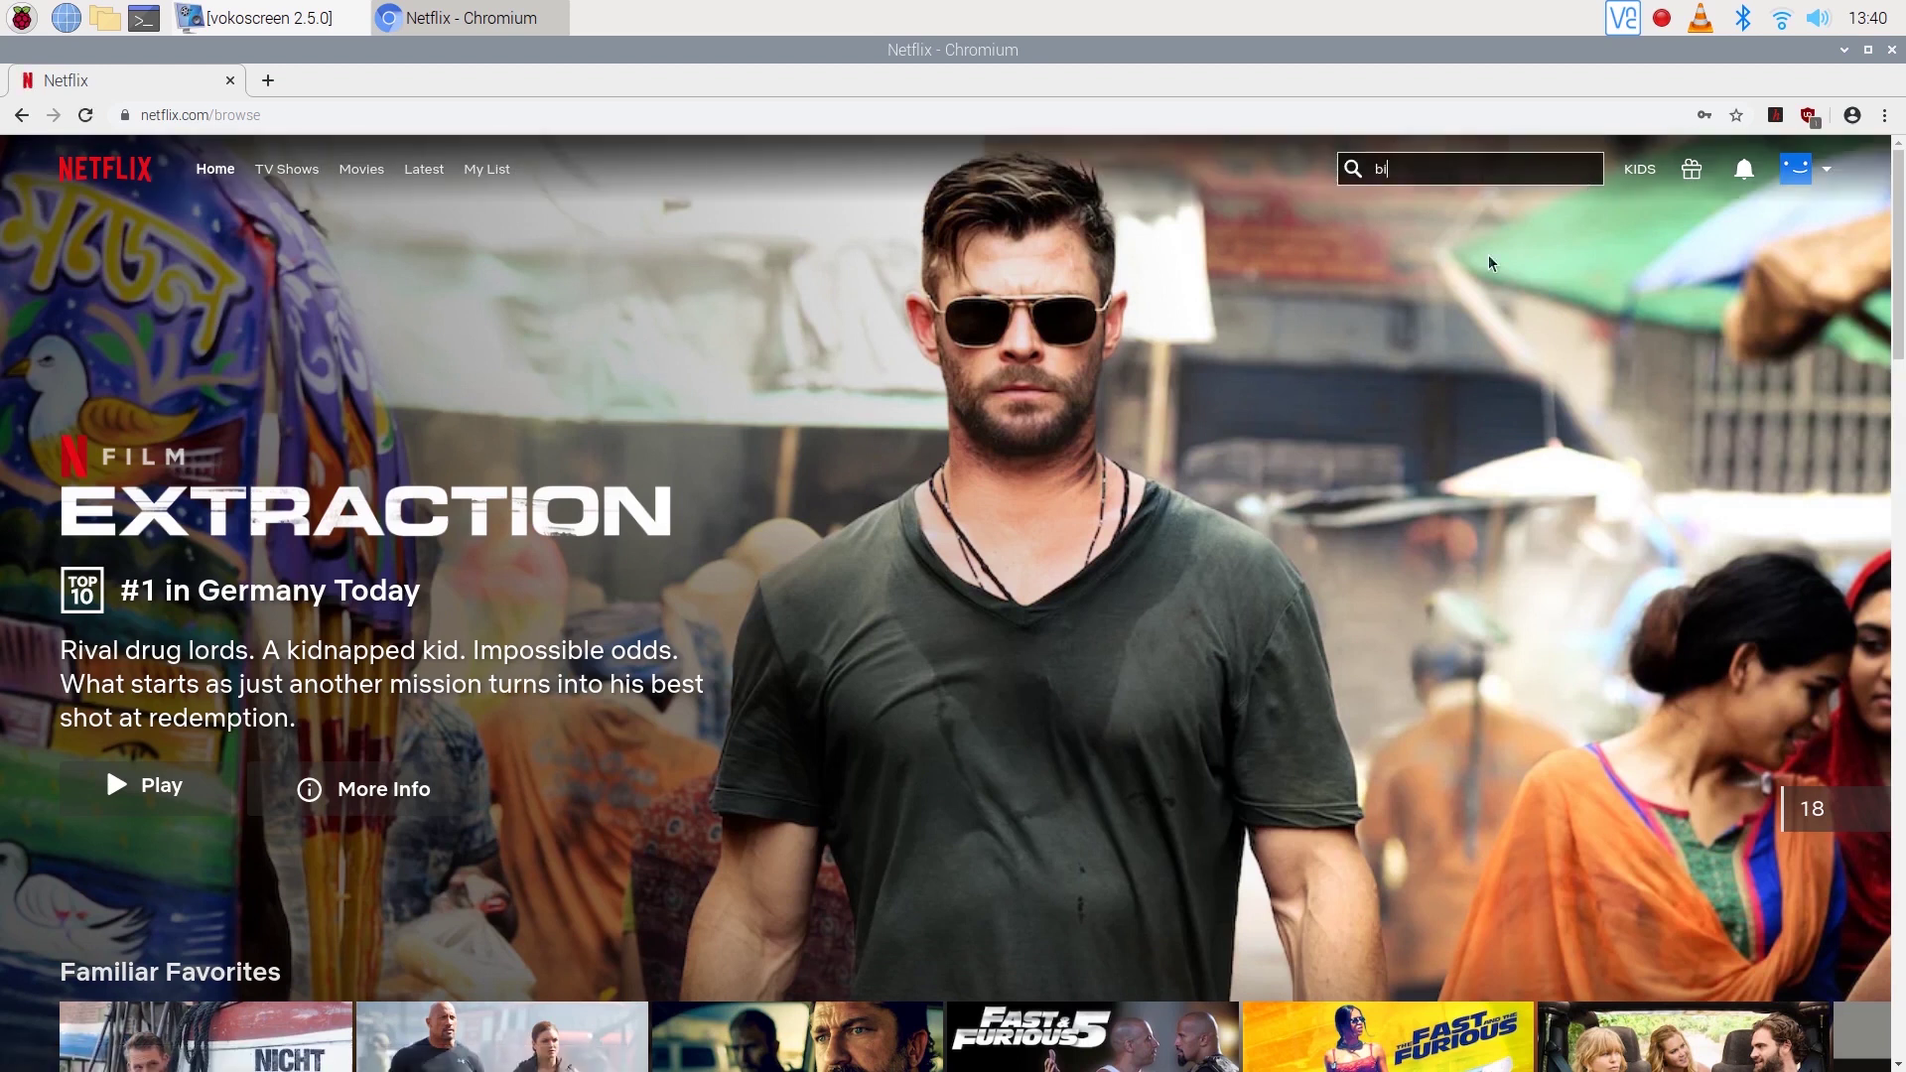
{"action": "type", "text": "g bang"}
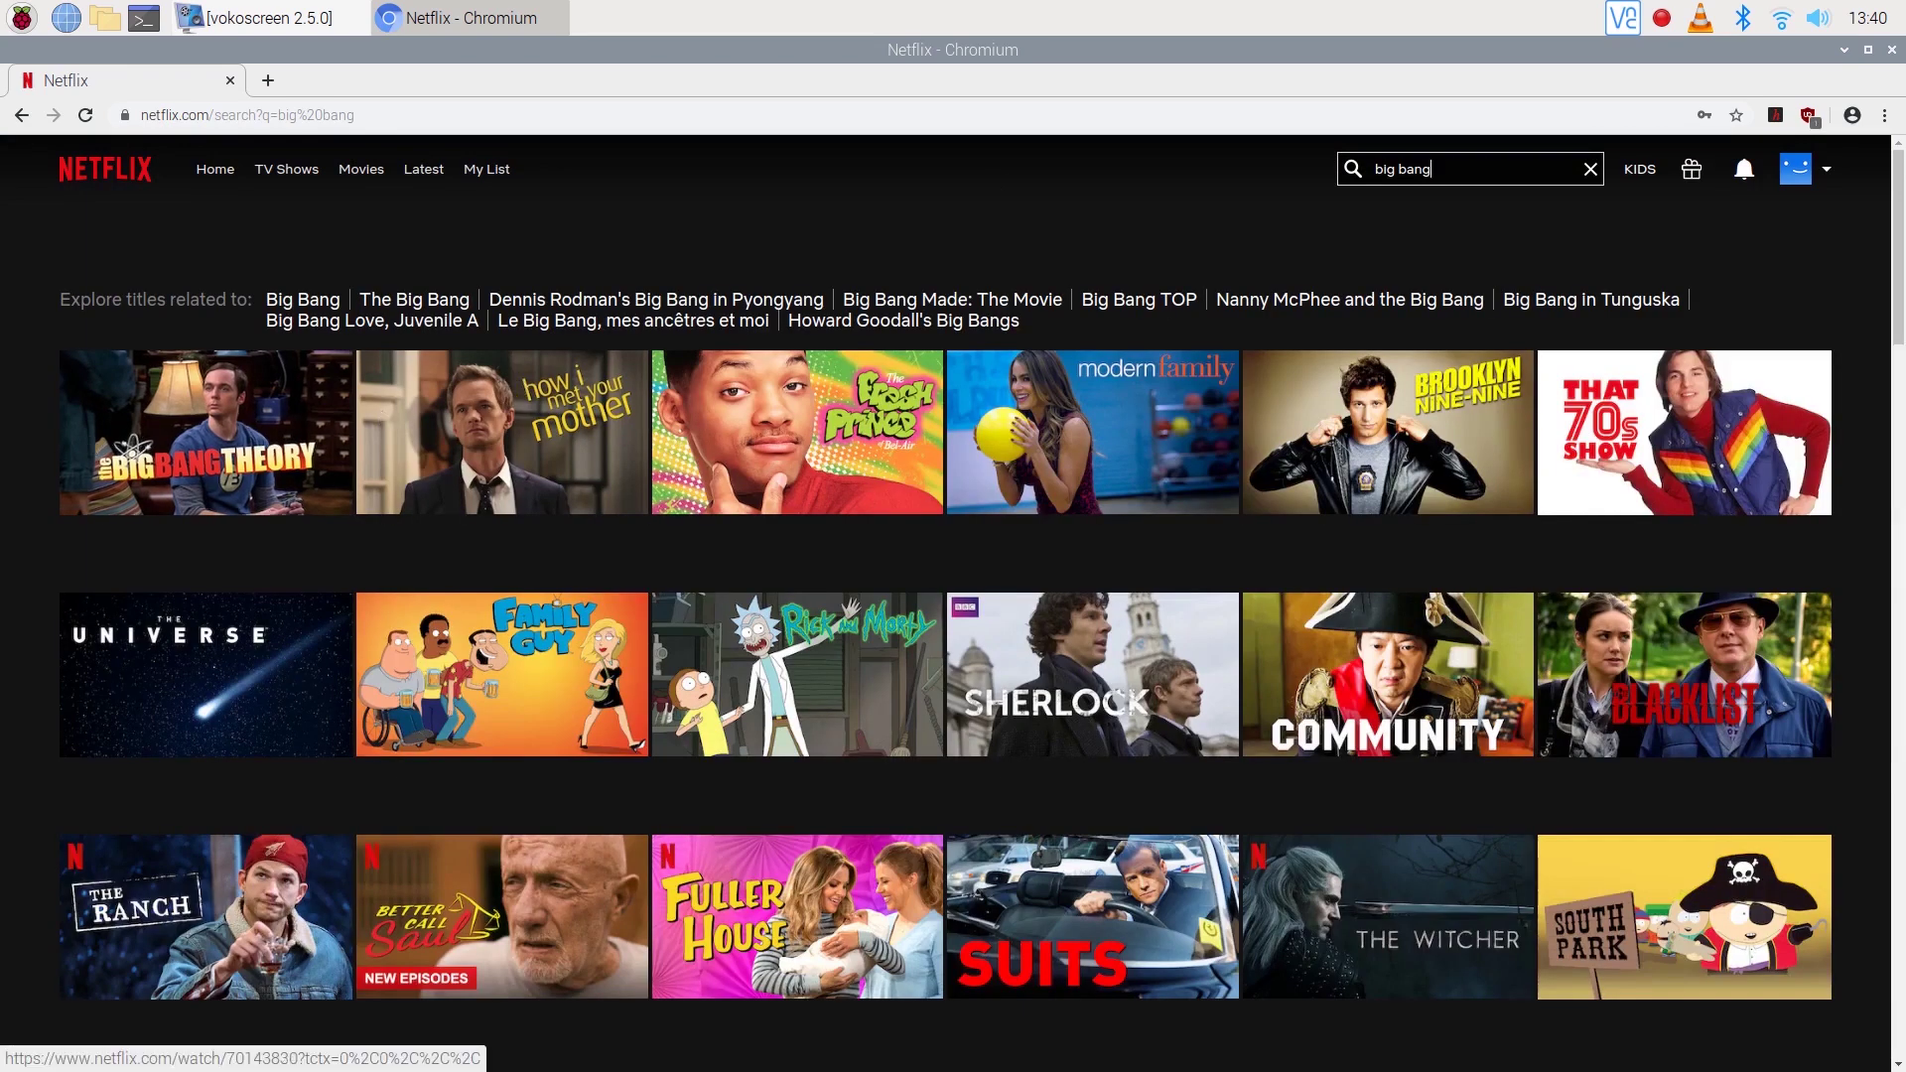
{"action": "left_click", "coordinate": [101, 416]}
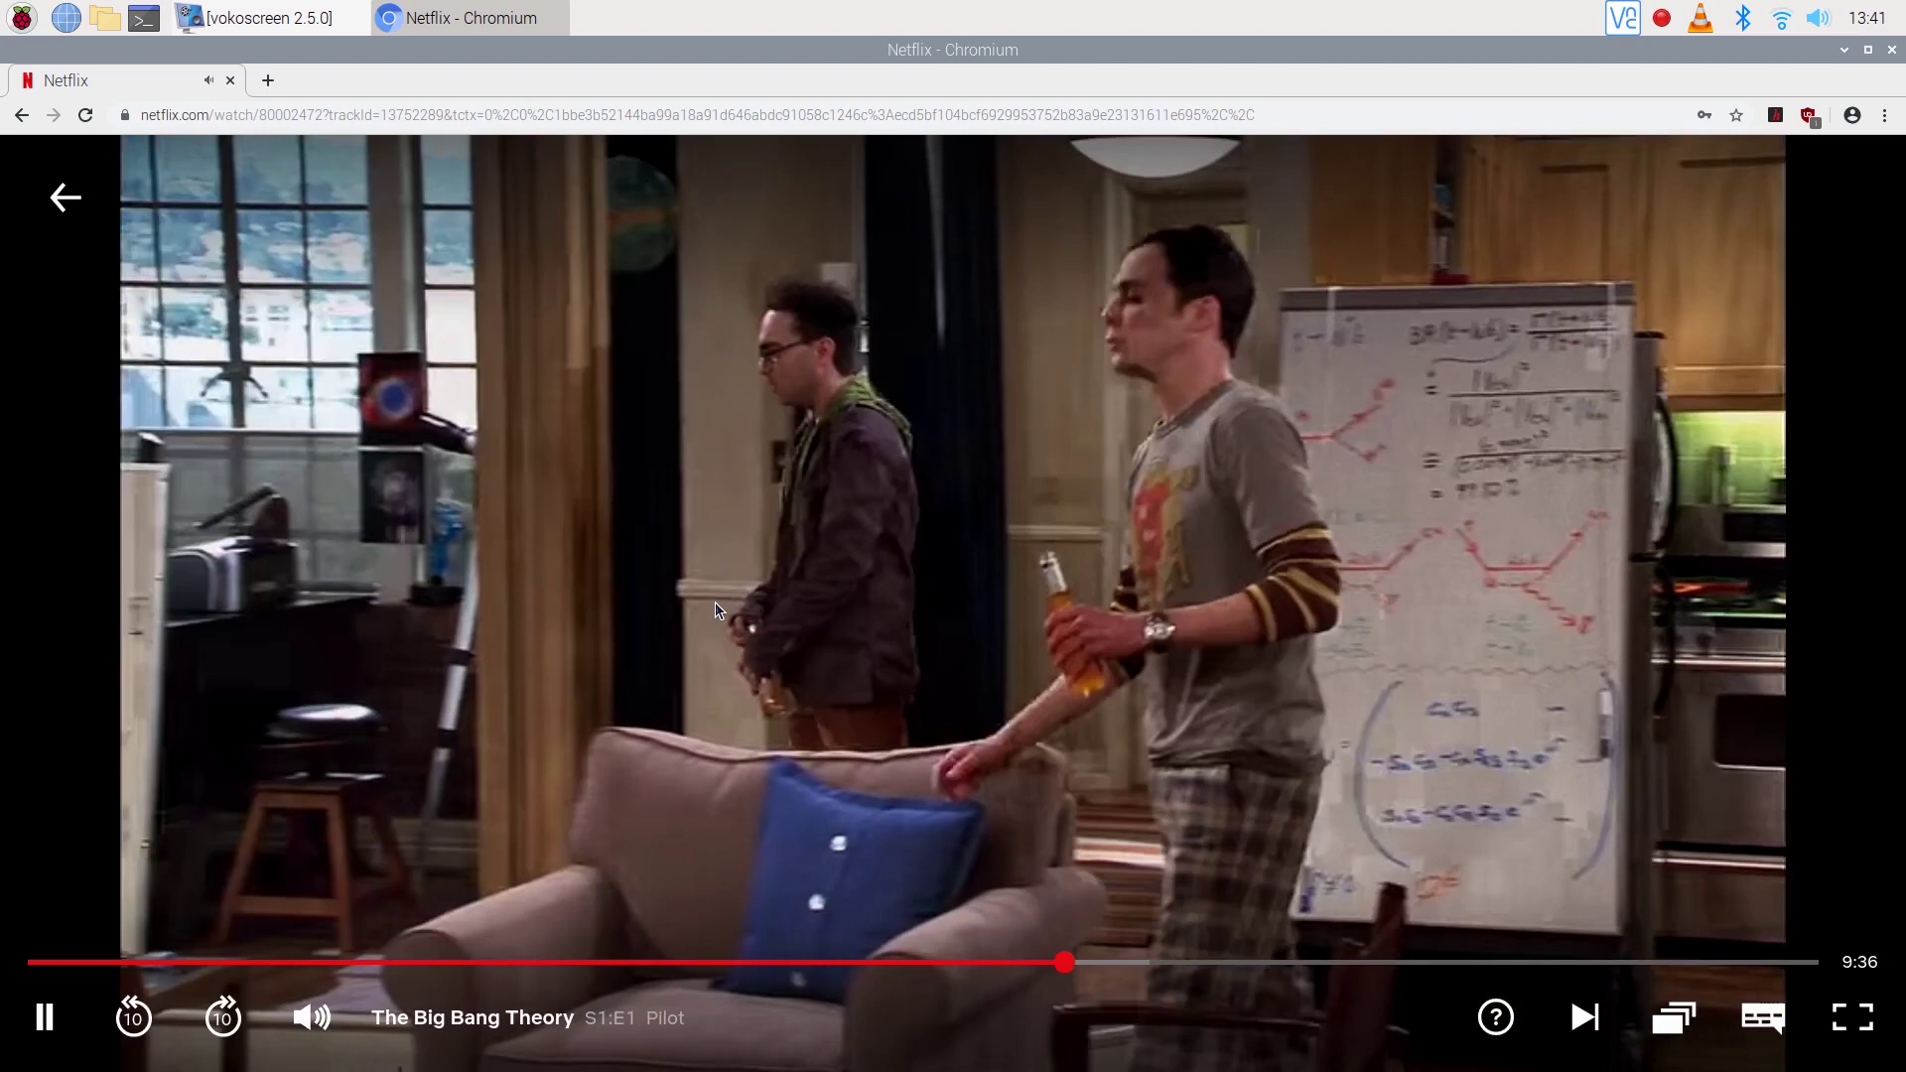
Pause the Netflix episode and start I Am Mother [dt./OV] from the Prime Video home page.
{"action": "left_click", "coordinate": [715, 601]}
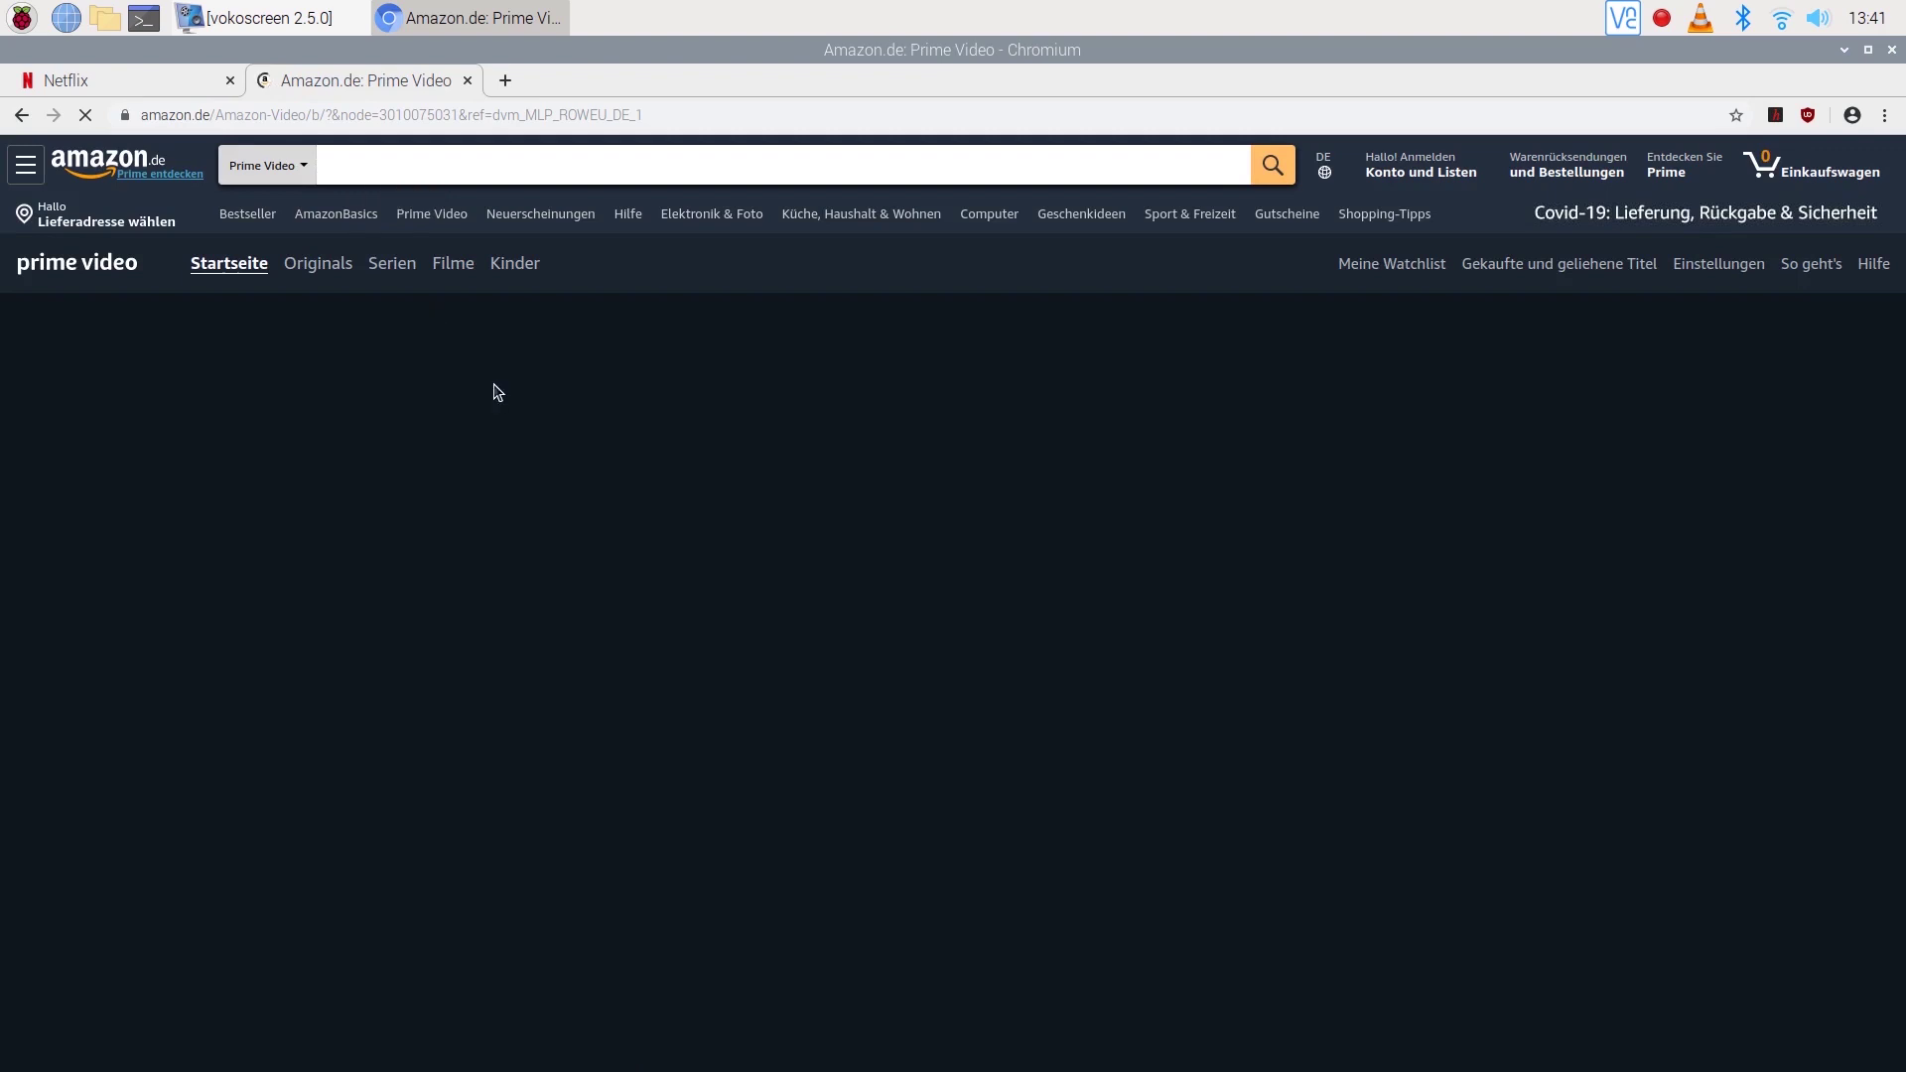
{"action": "scroll", "coordinate": [542, 452], "scroll_direction": "down", "scroll_amount": 2}
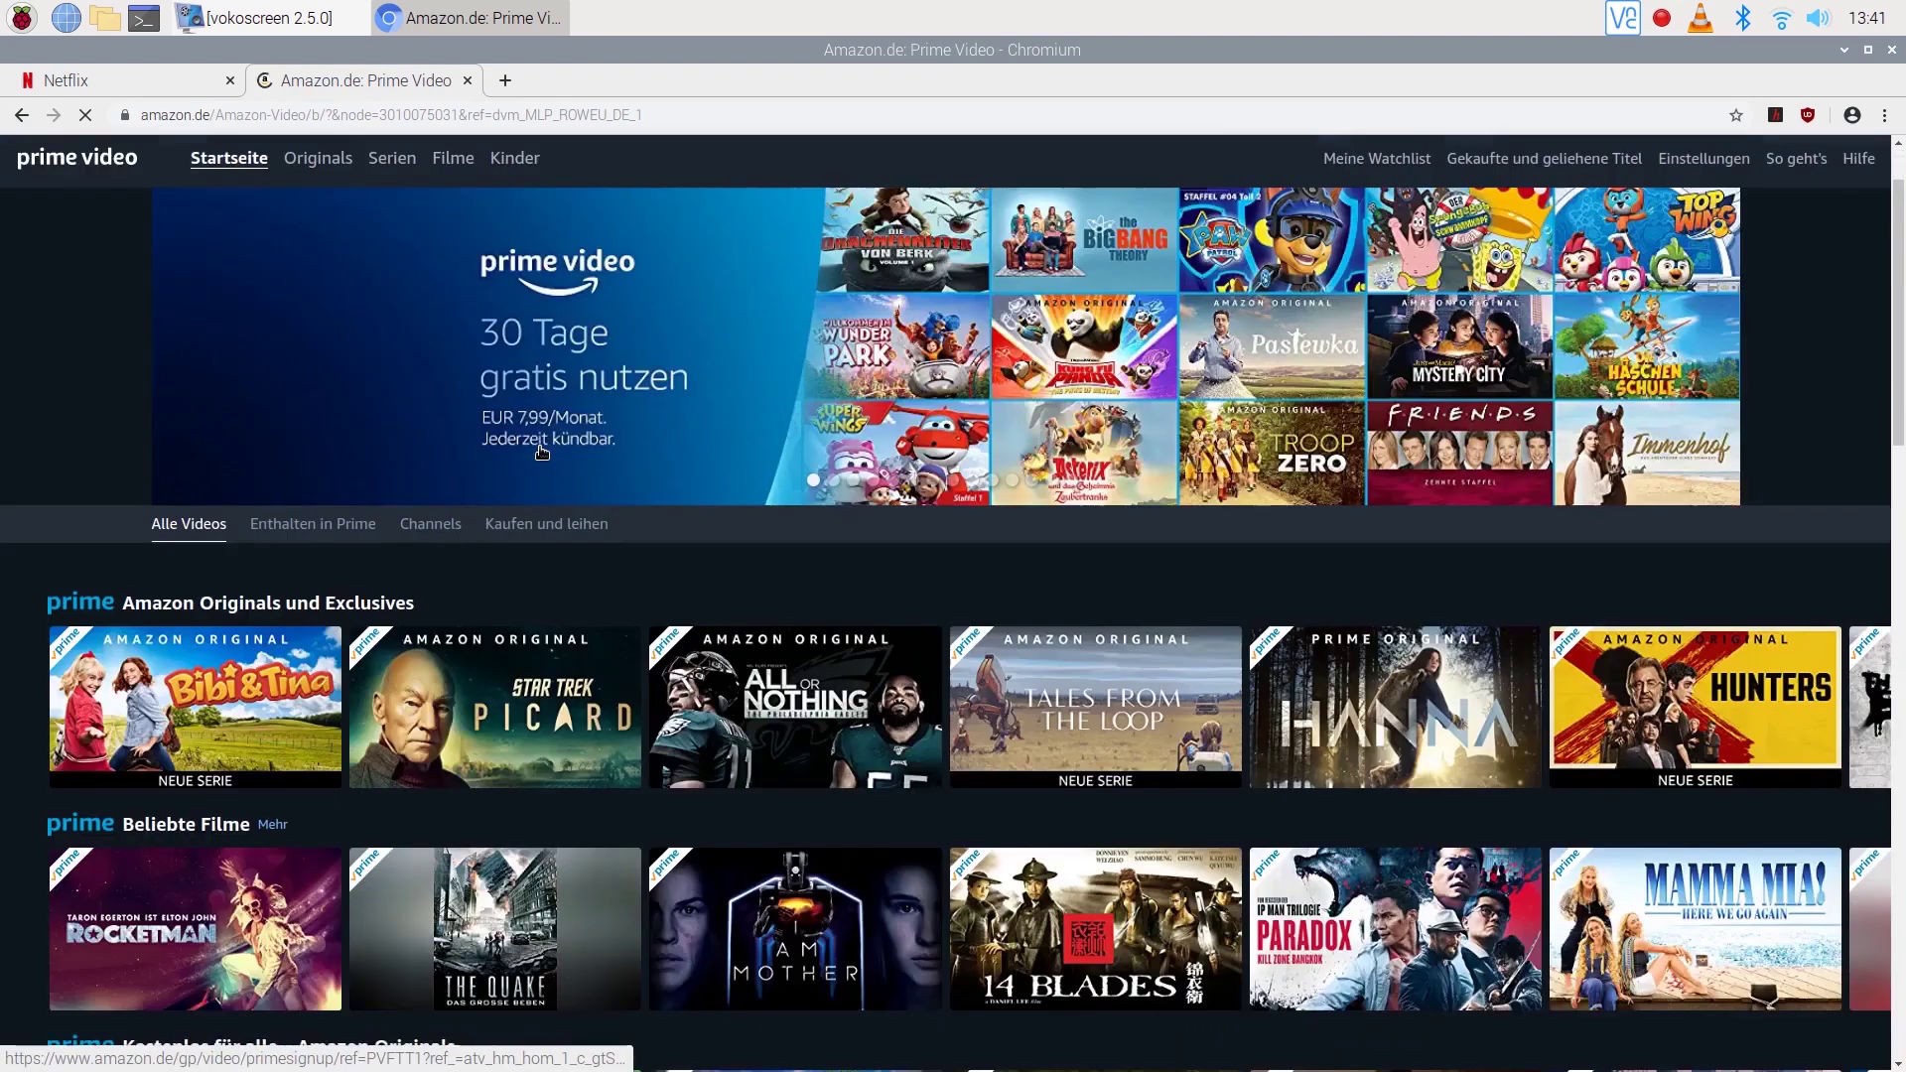
{"action": "scroll", "coordinate": [542, 453], "scroll_direction": "down", "scroll_amount": 2}
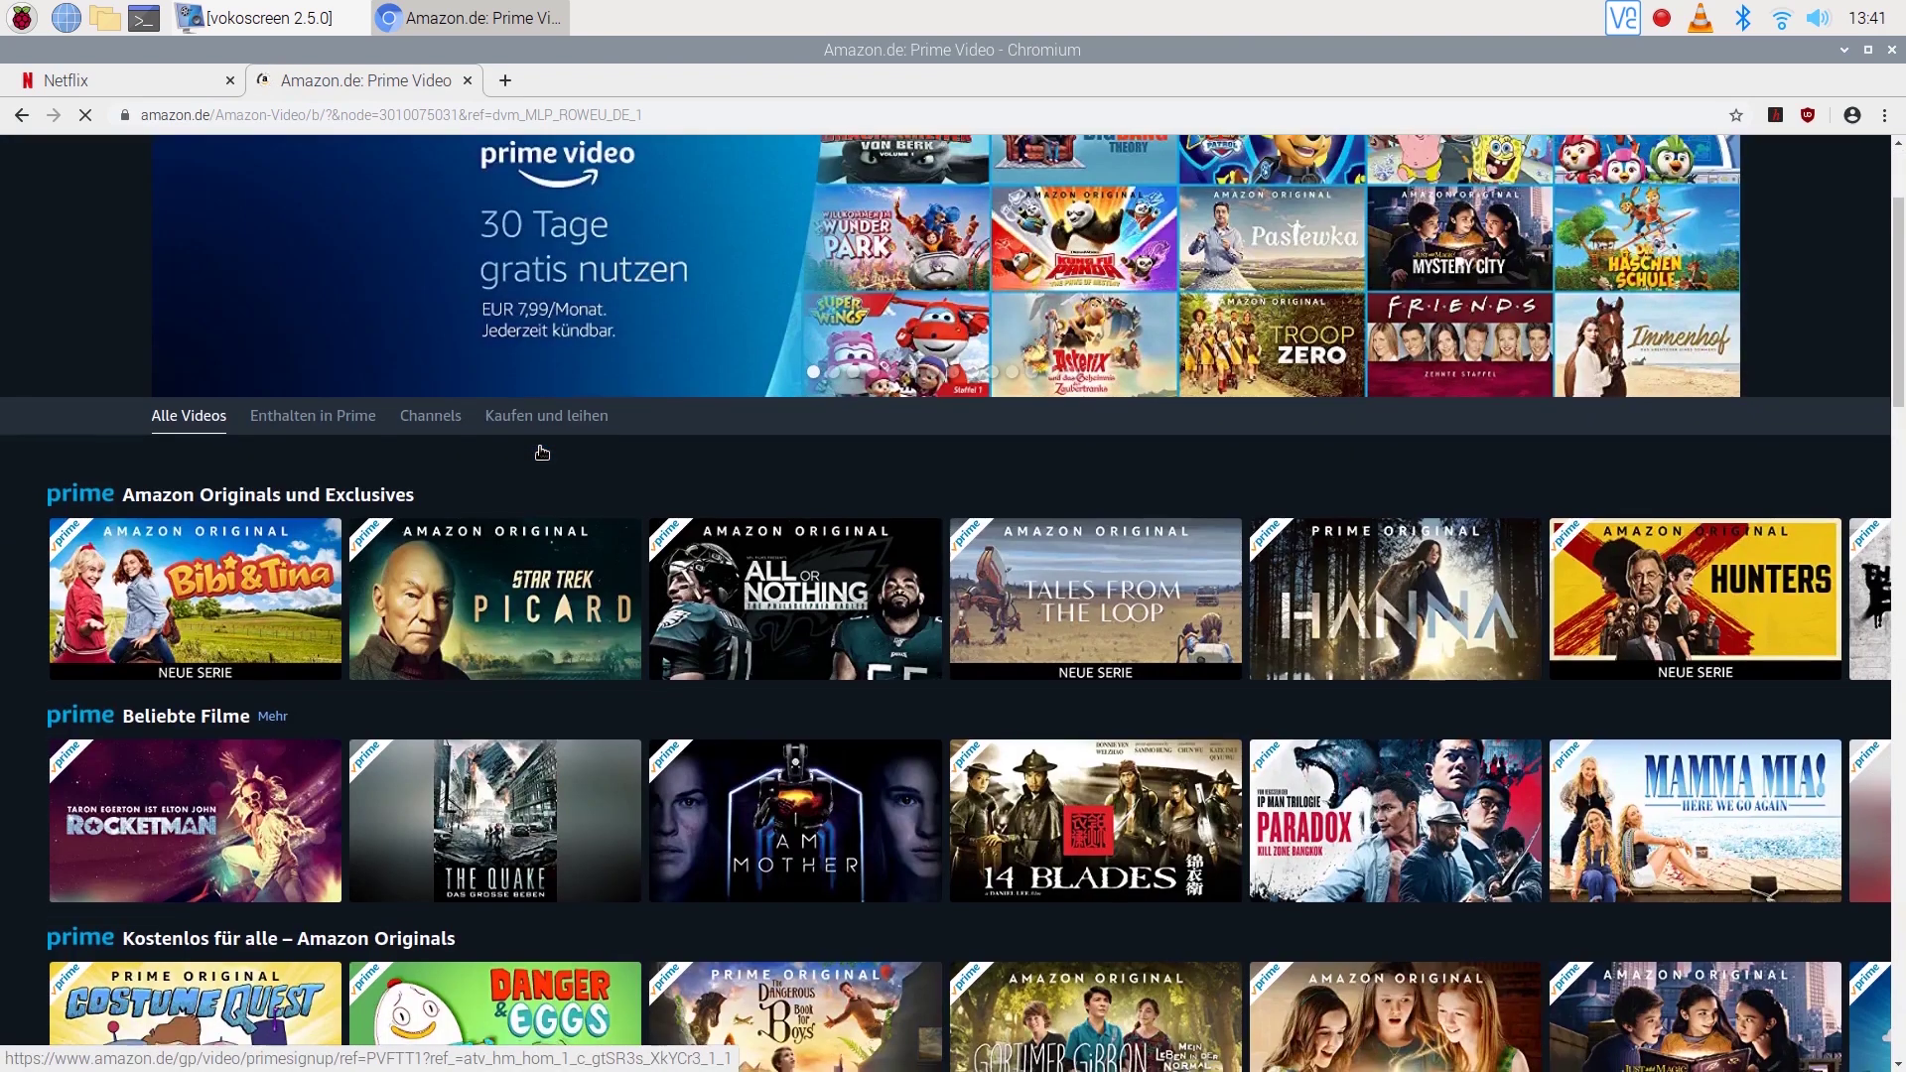
{"action": "scroll", "coordinate": [542, 453], "scroll_direction": "down", "scroll_amount": 1}
{"action": "scroll", "coordinate": [542, 452], "scroll_direction": "down", "scroll_amount": 2}
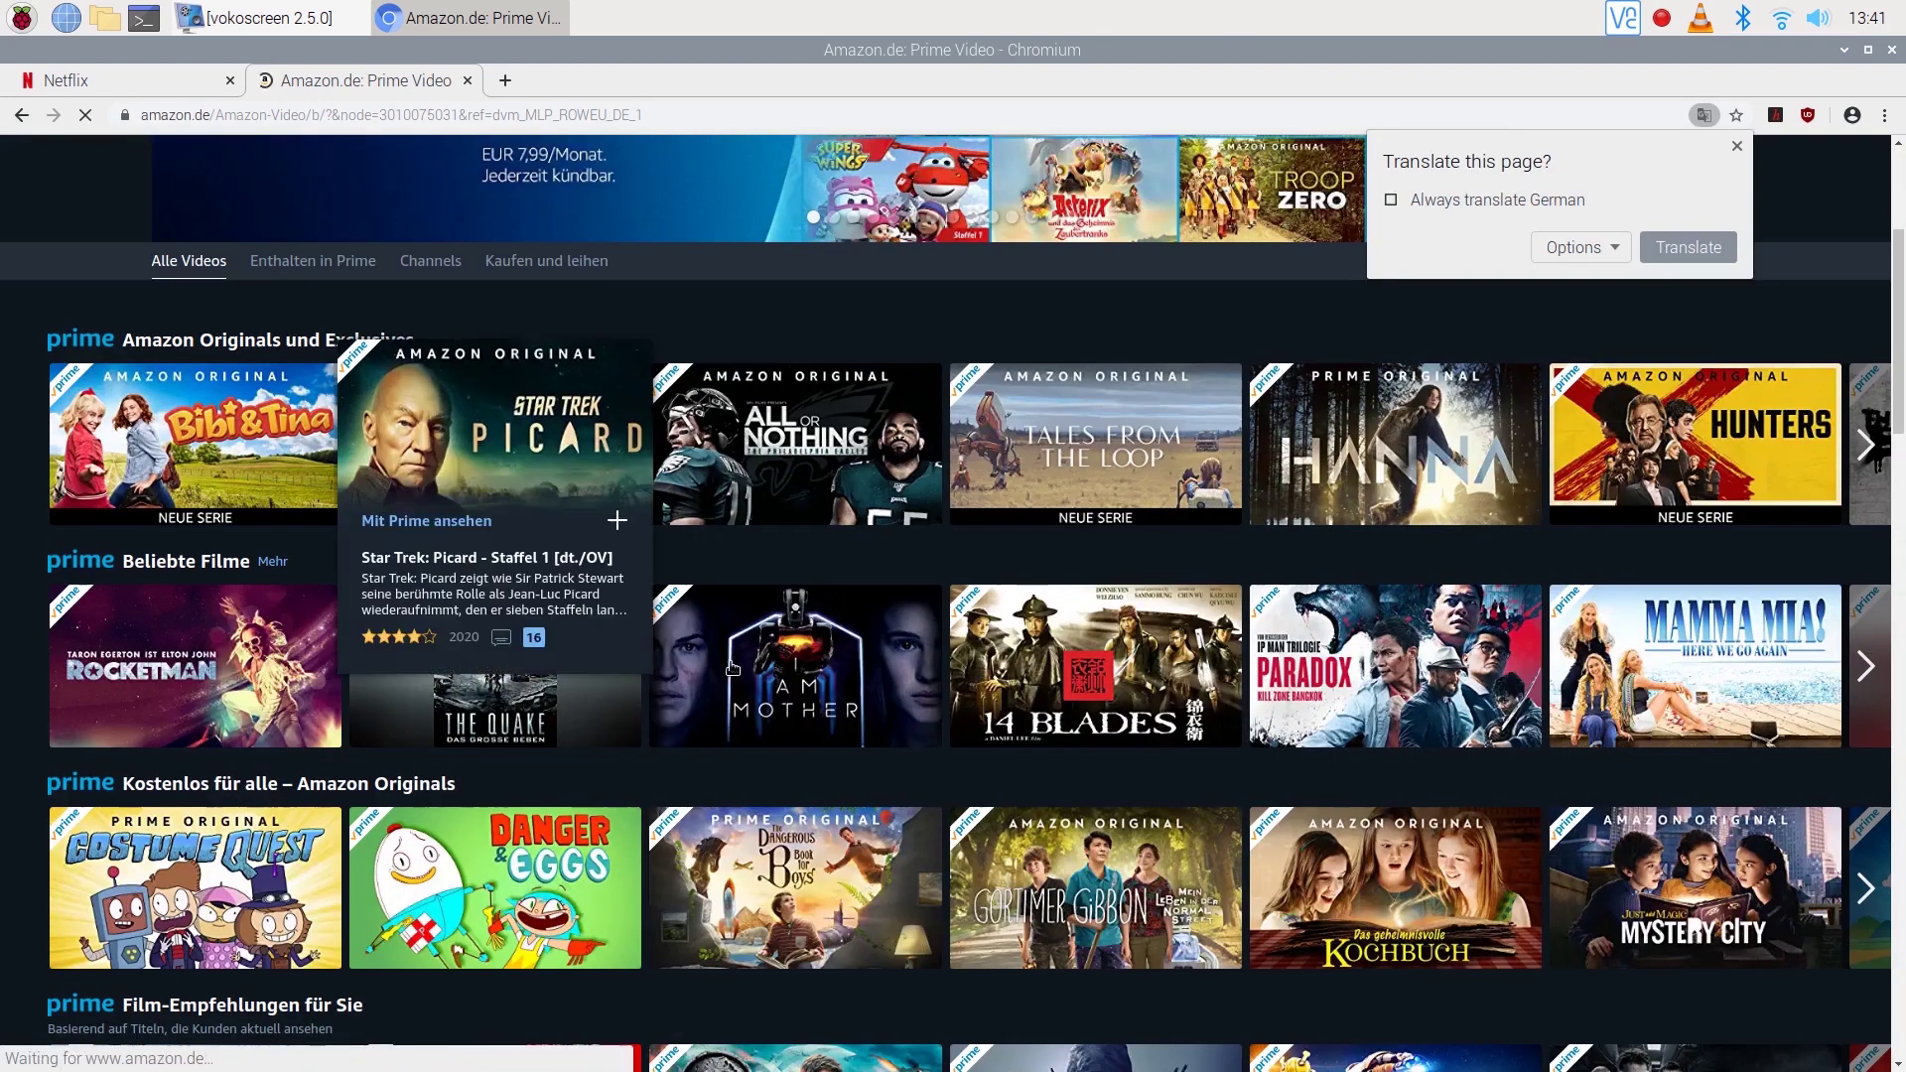
{"action": "mouse_move", "coordinate": [770, 689]}
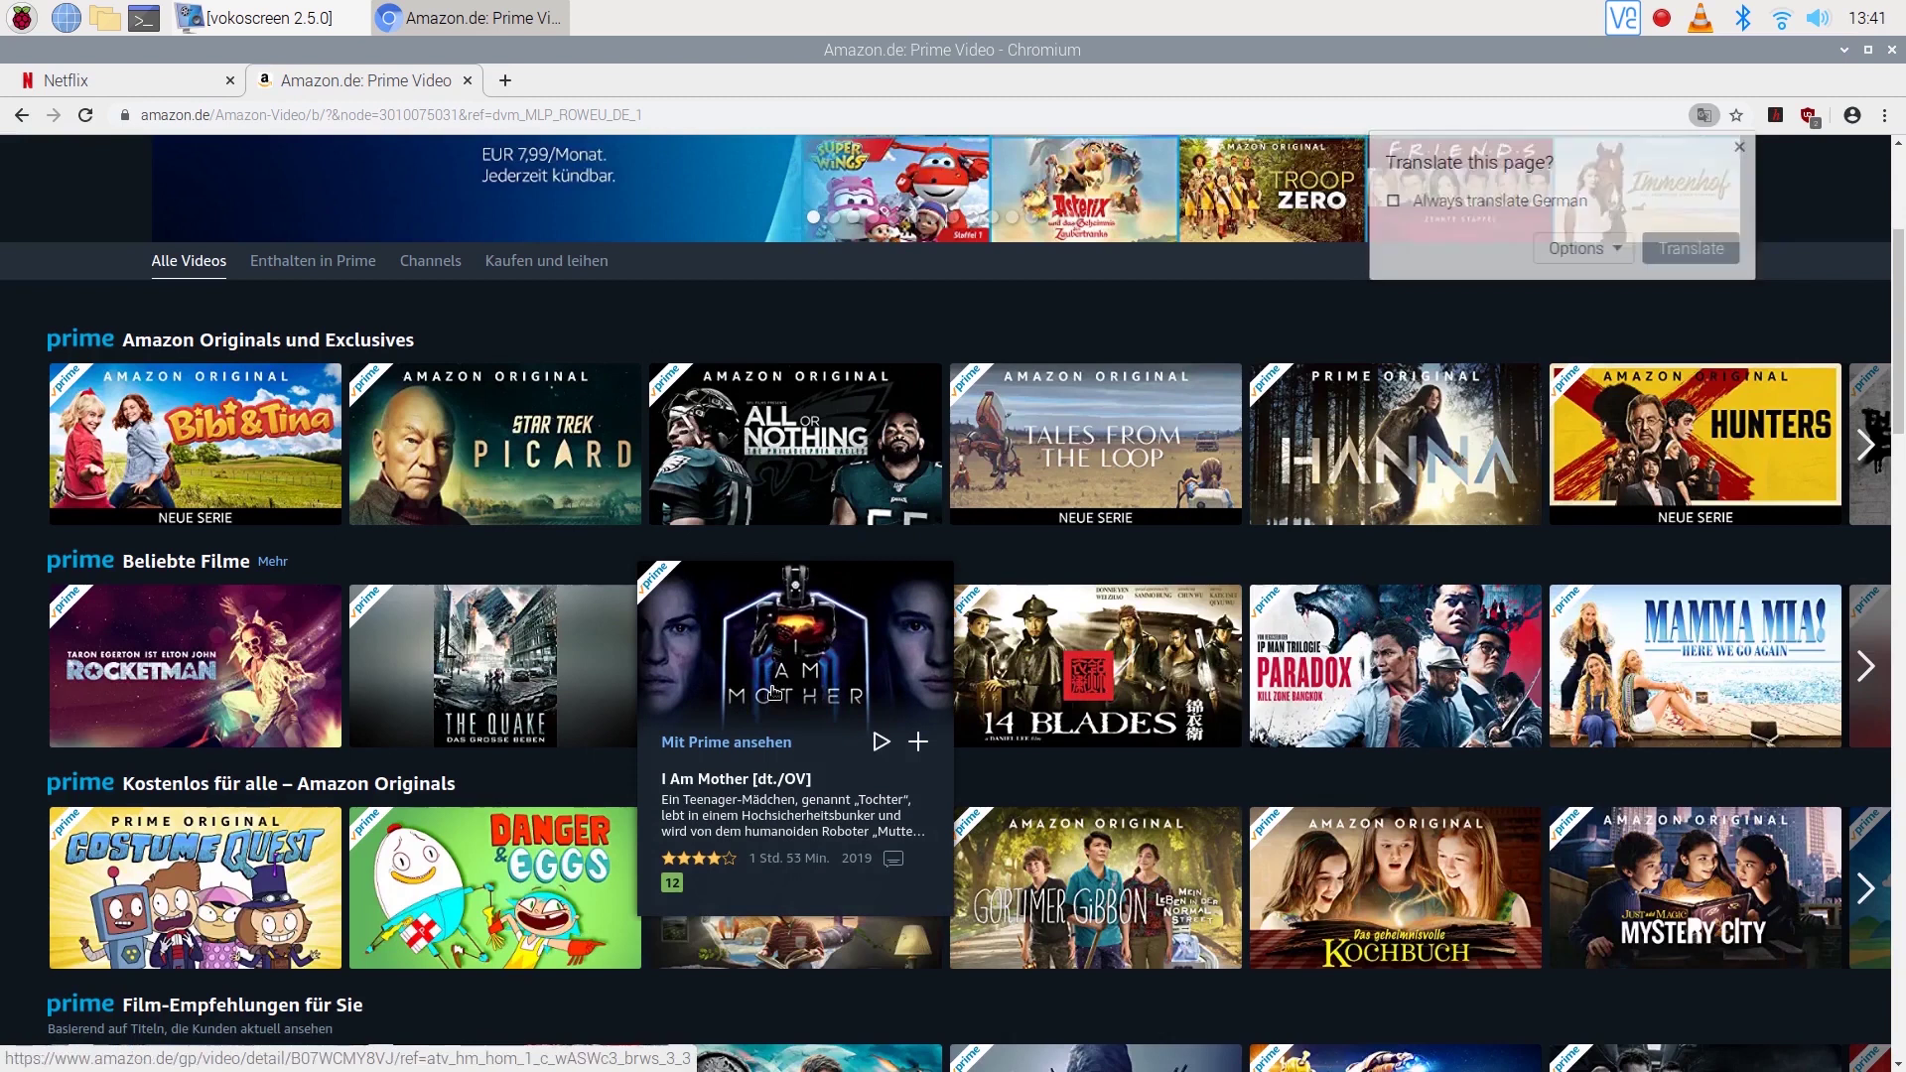
{"action": "left_click", "coordinate": [791, 692]}
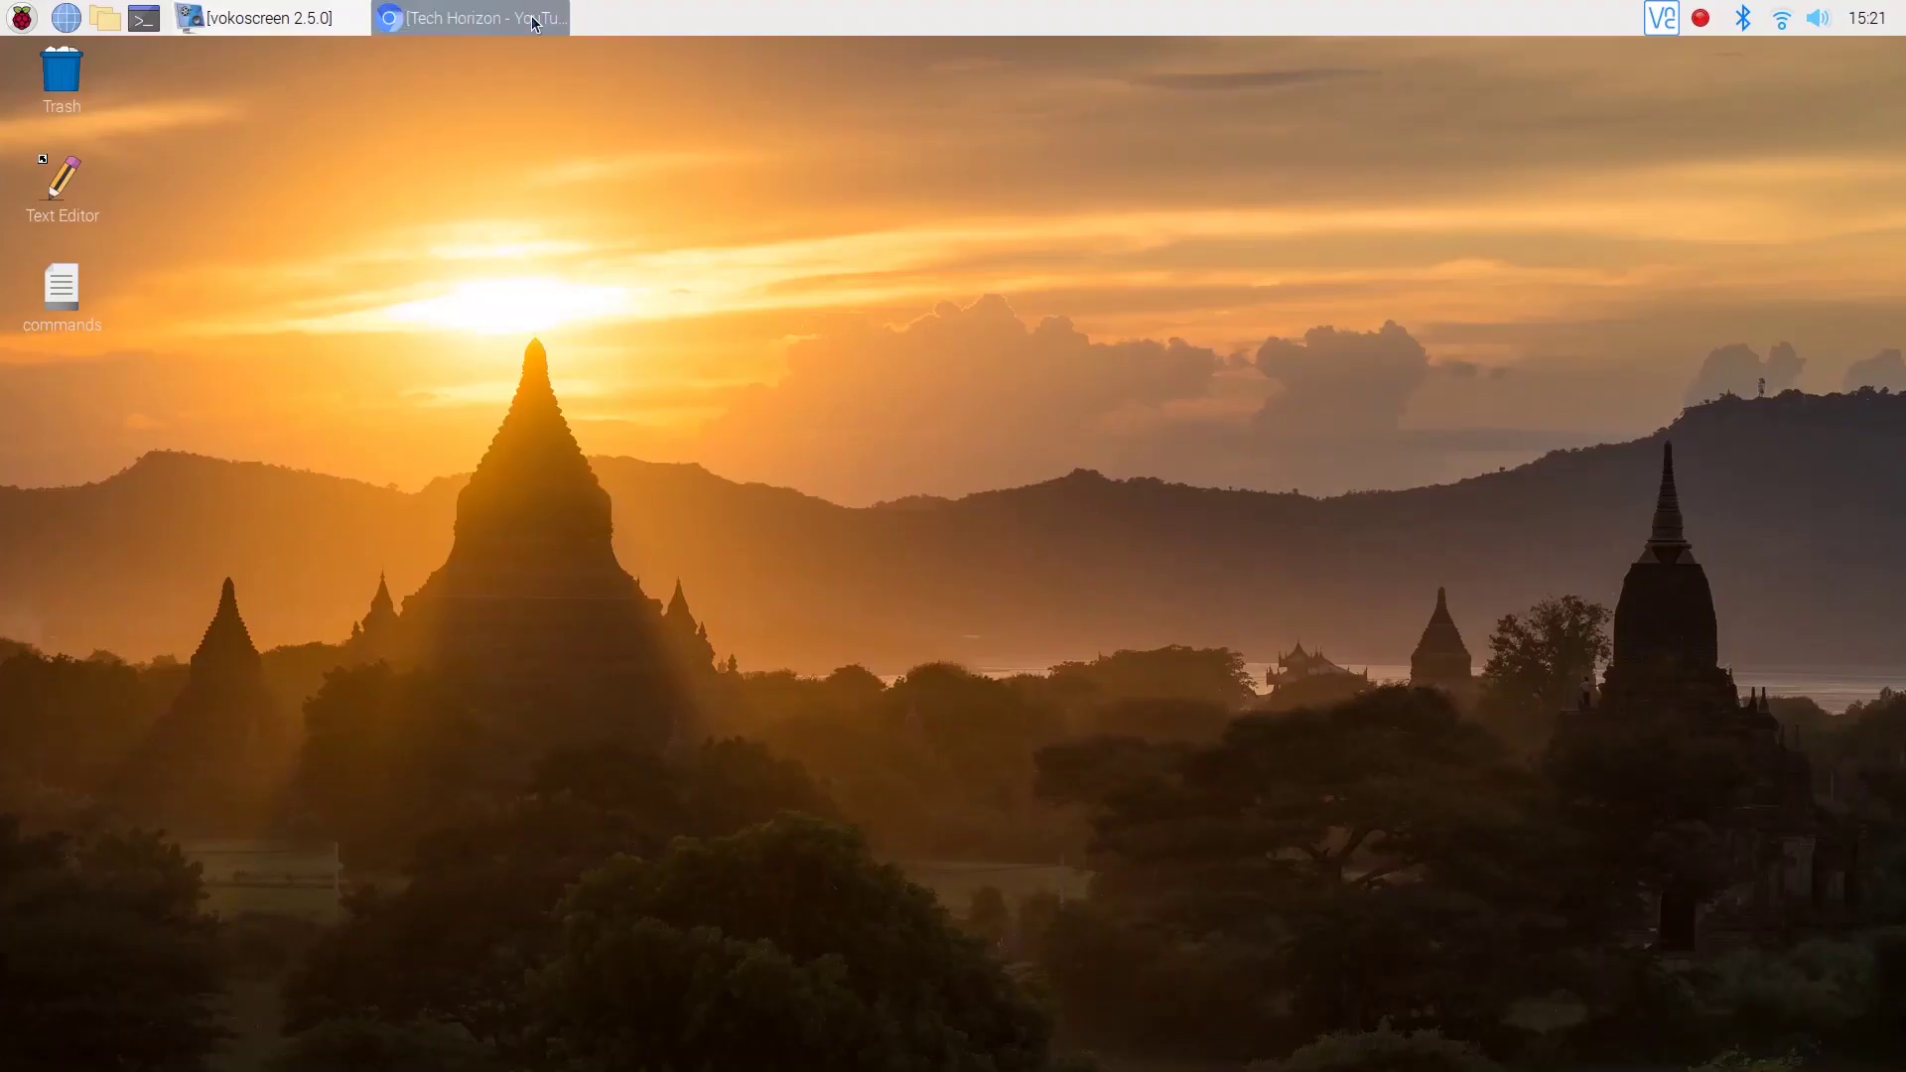
{"action": "left_click", "coordinate": [533, 22]}
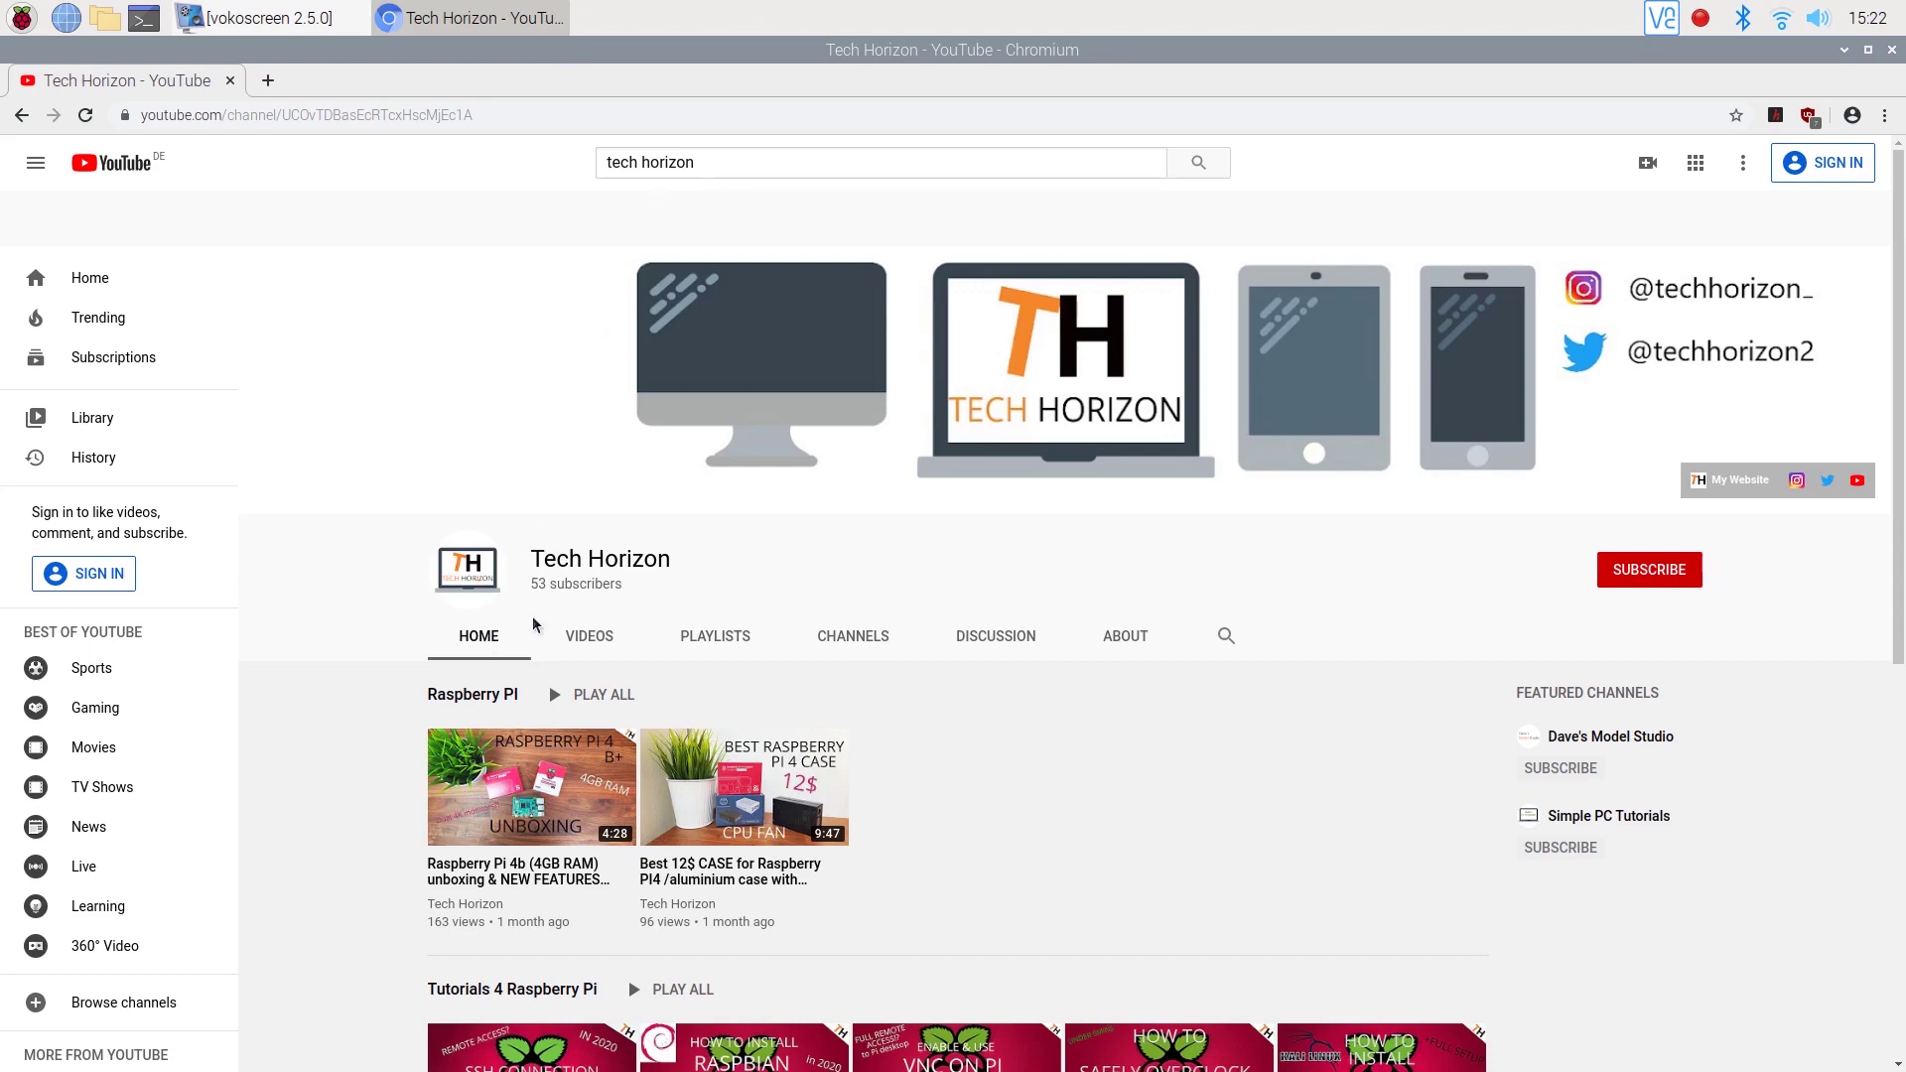
{"action": "scroll", "coordinate": [723, 594], "scroll_direction": "down", "scroll_amount": 3}
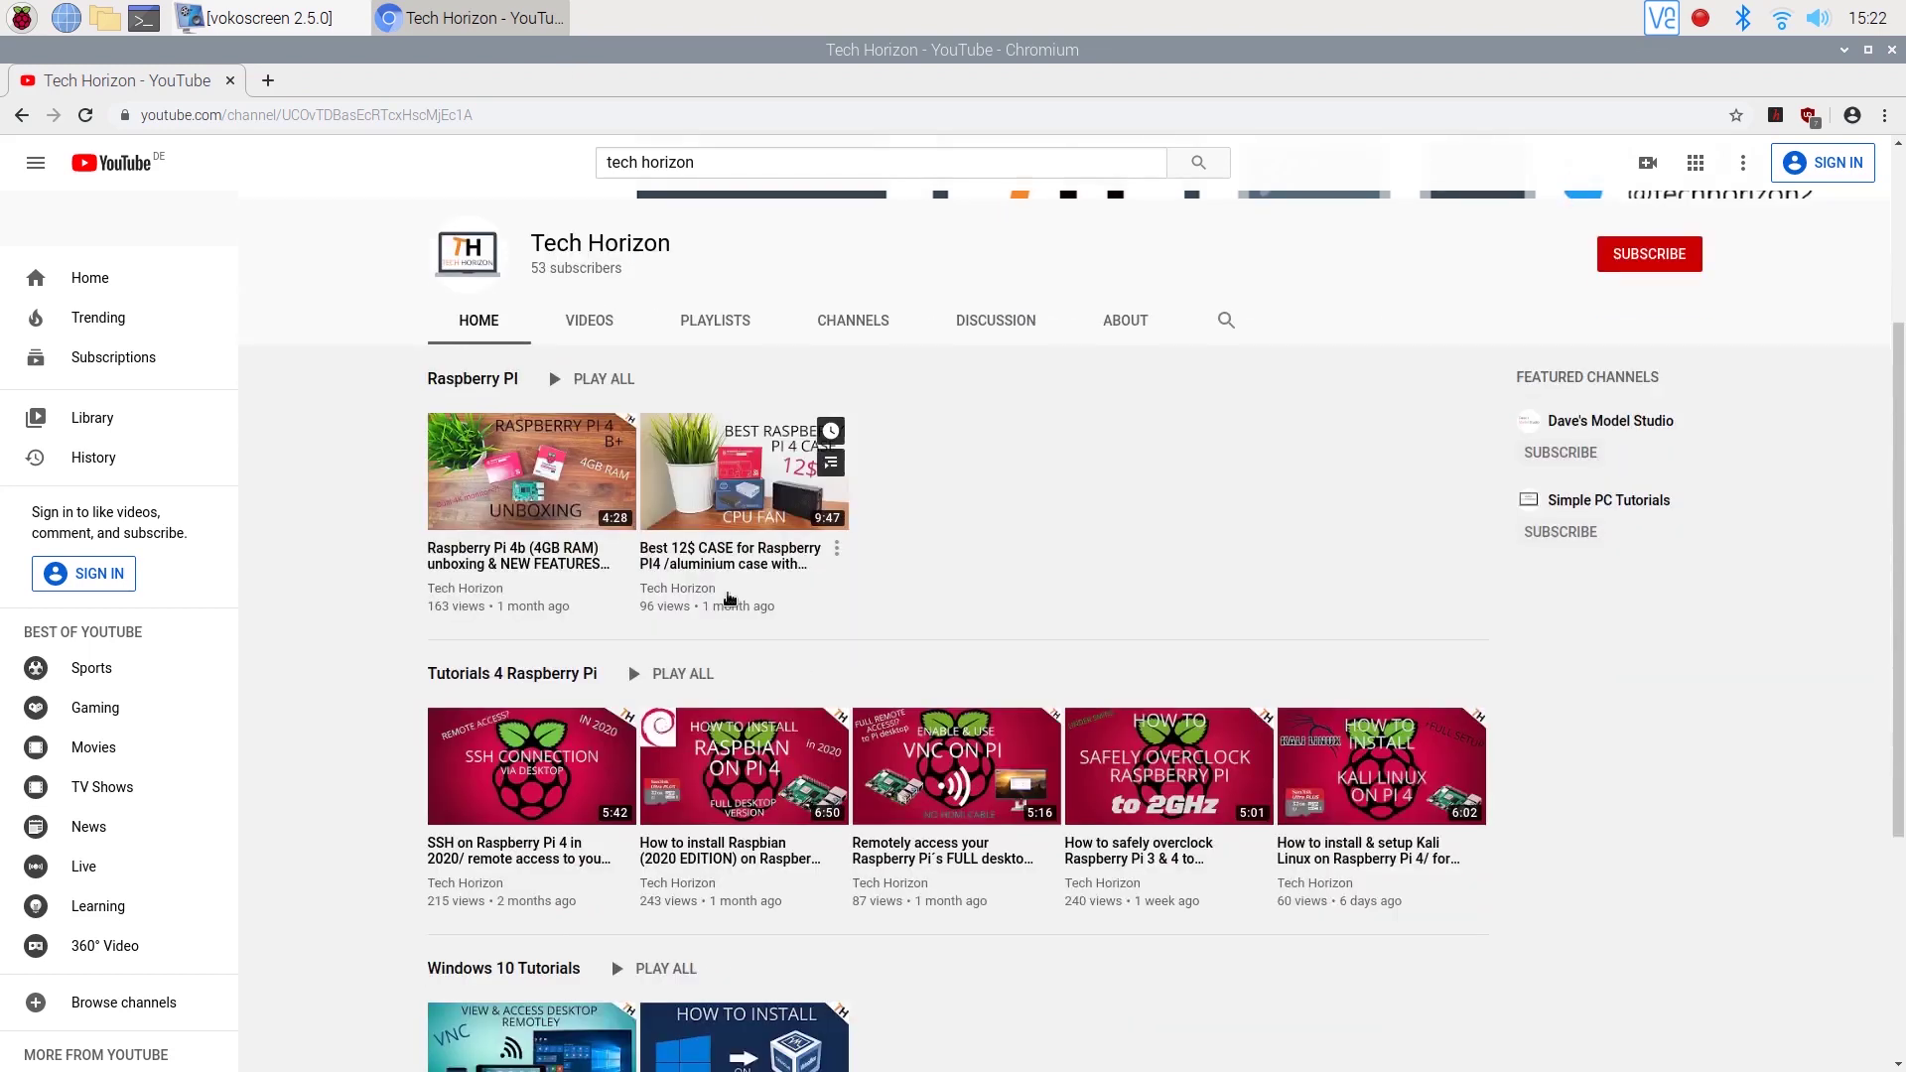
{"action": "scroll", "coordinate": [730, 607], "scroll_direction": "down", "scroll_amount": 2}
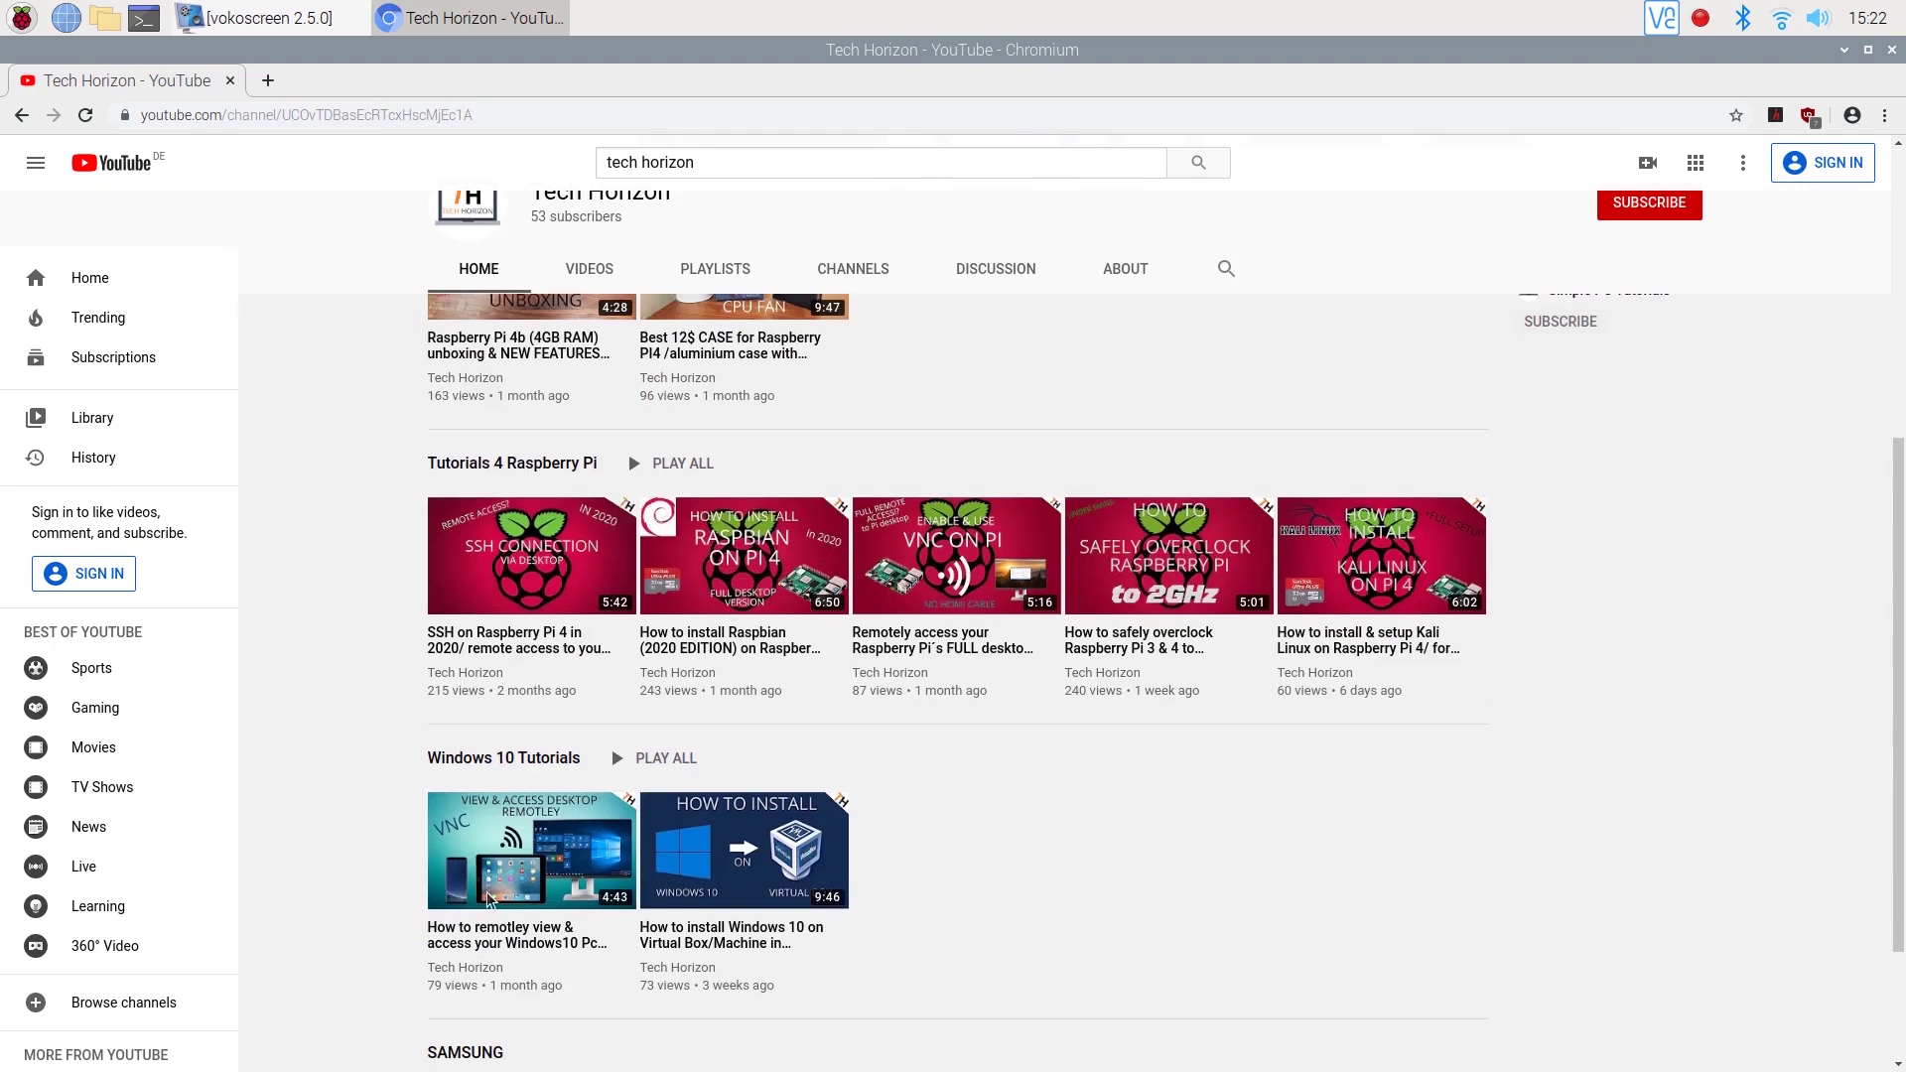
{"action": "scroll", "coordinate": [832, 571], "scroll_direction": "up", "scroll_amount": 2}
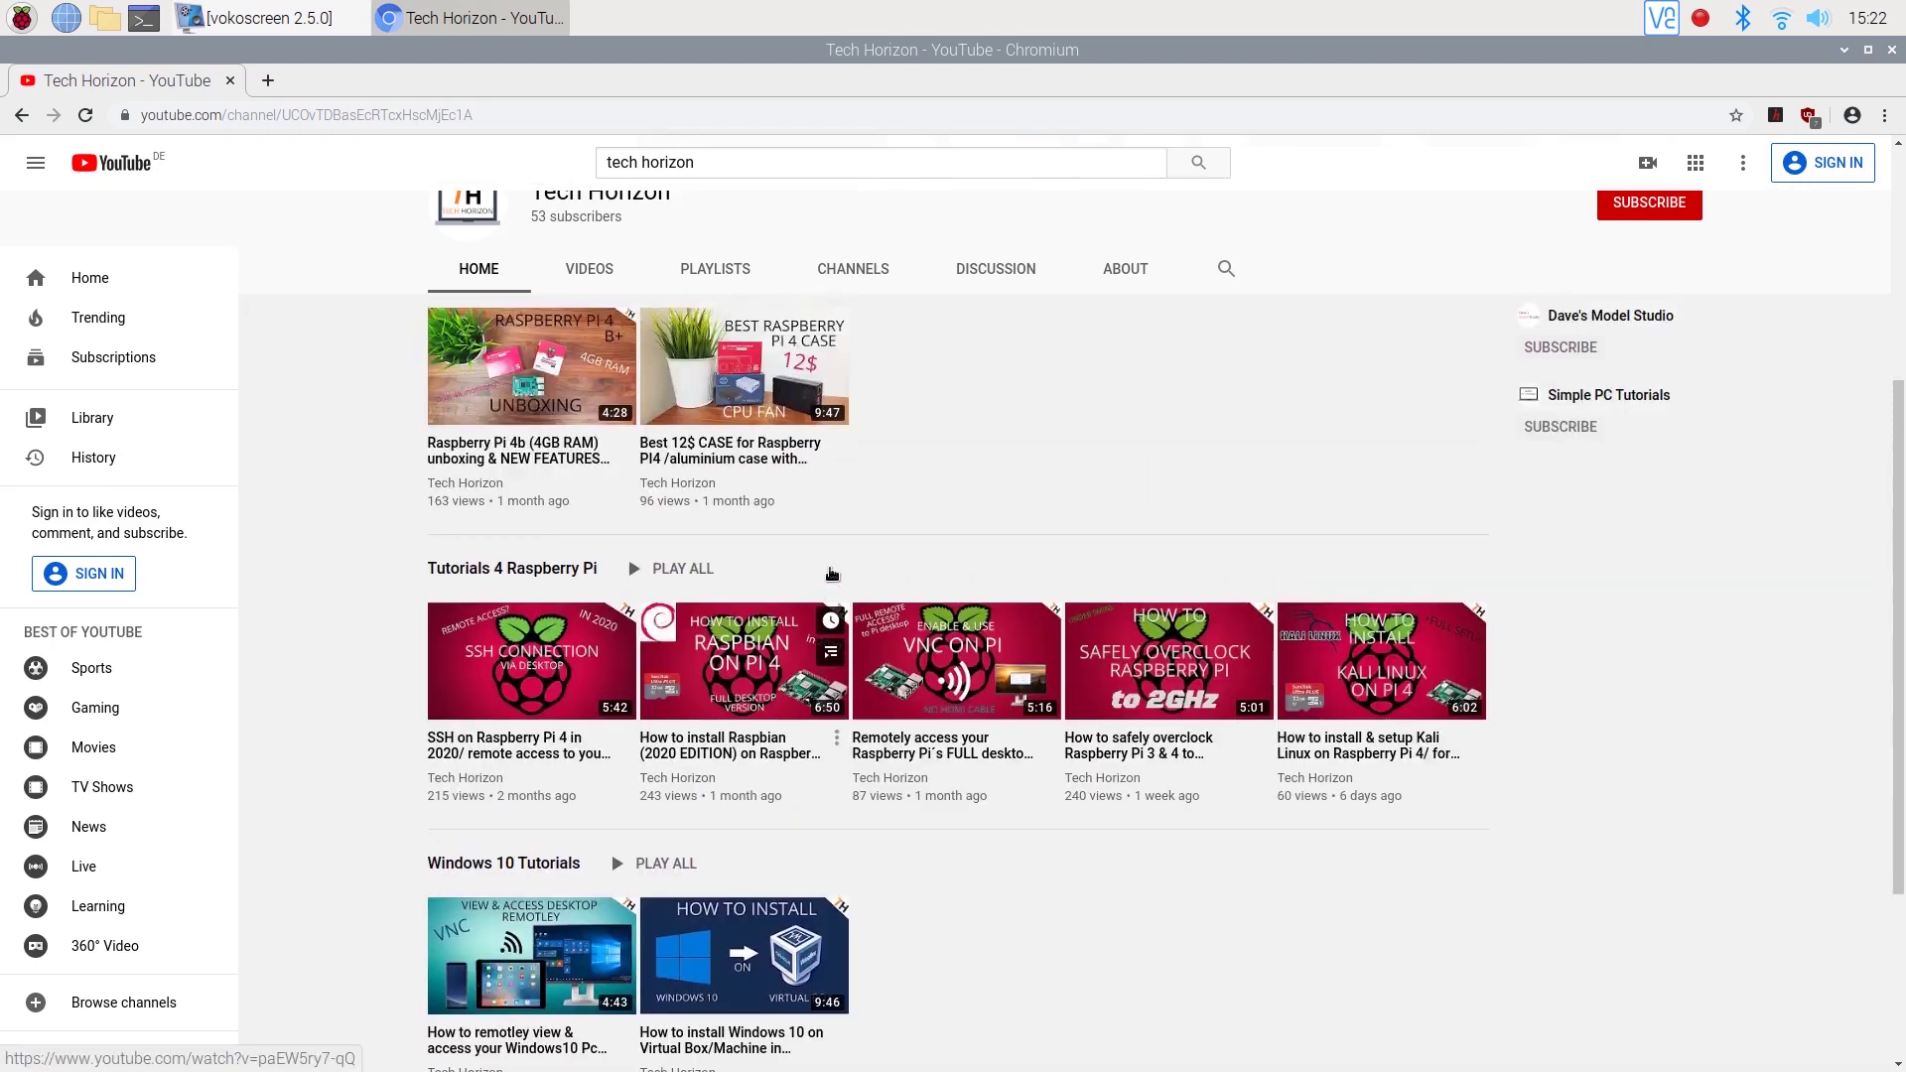
{"action": "scroll", "coordinate": [832, 573], "scroll_direction": "up", "scroll_amount": 3}
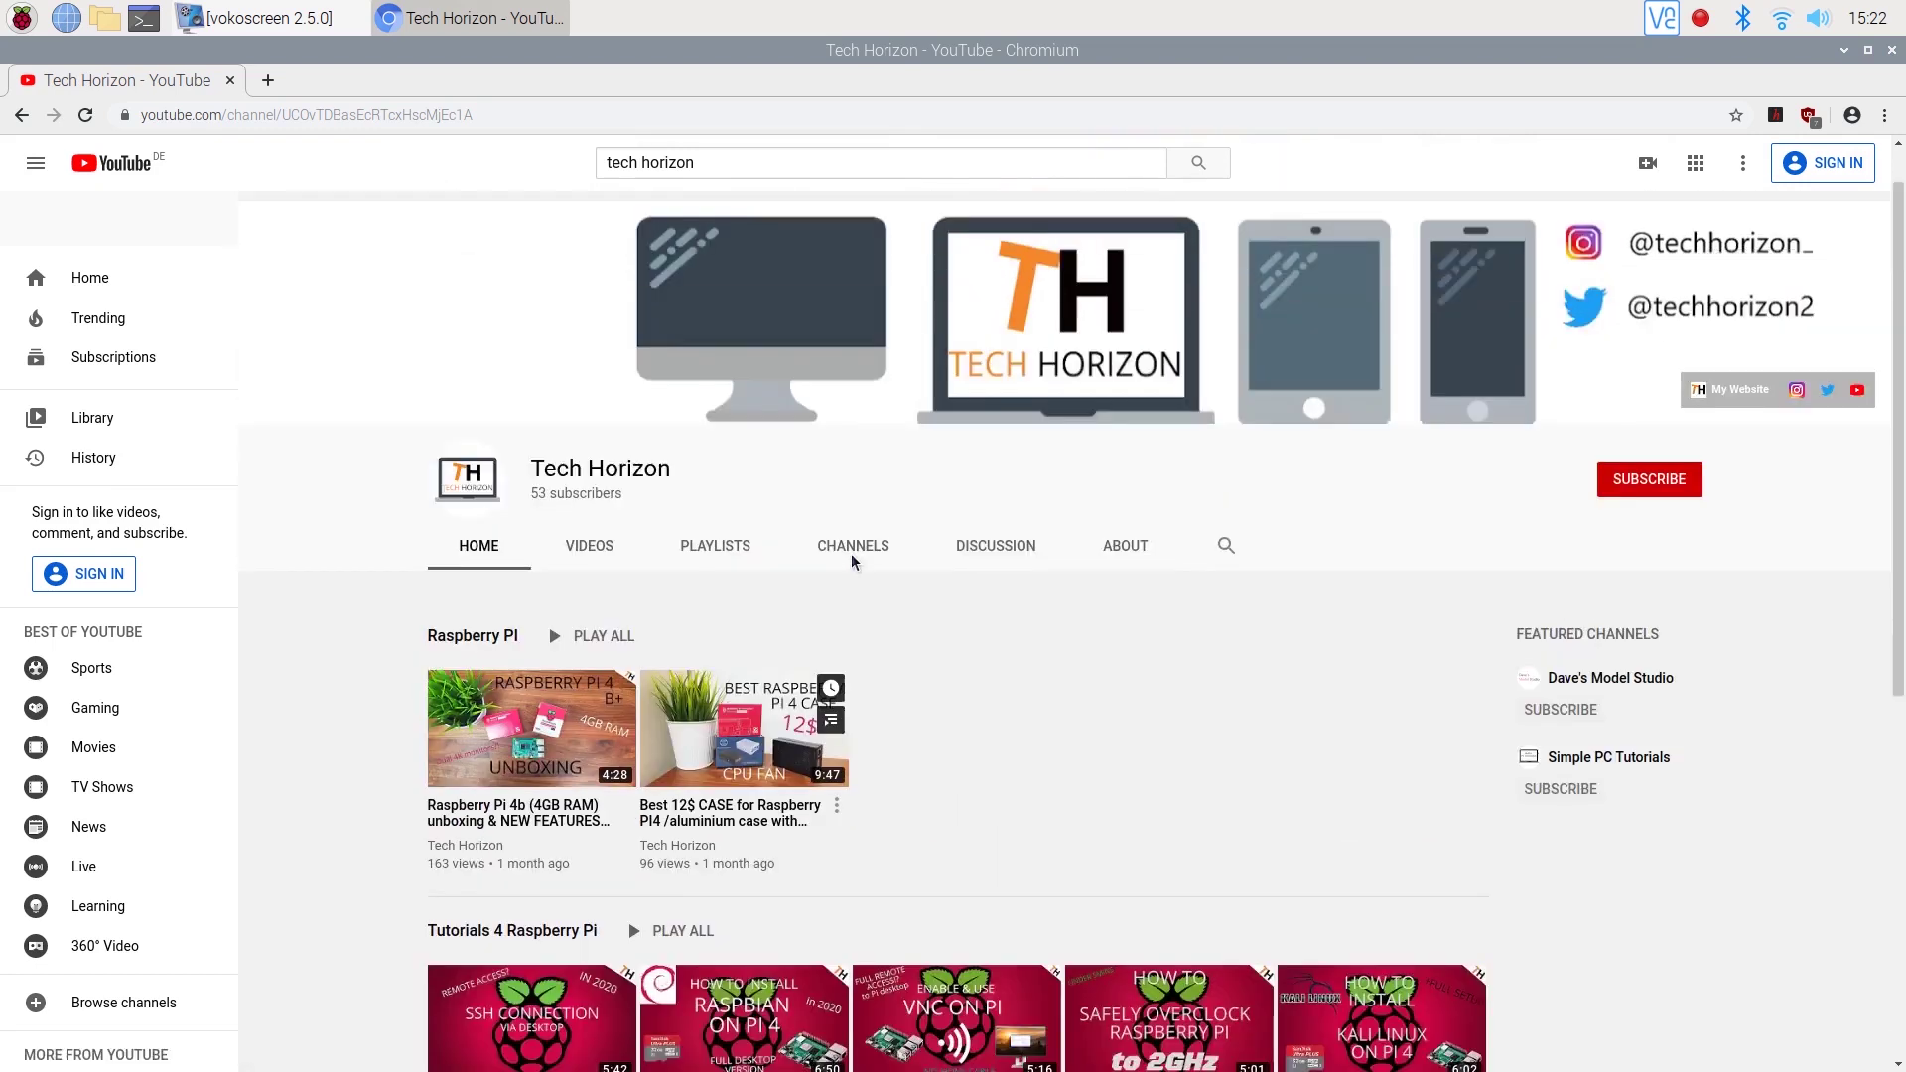